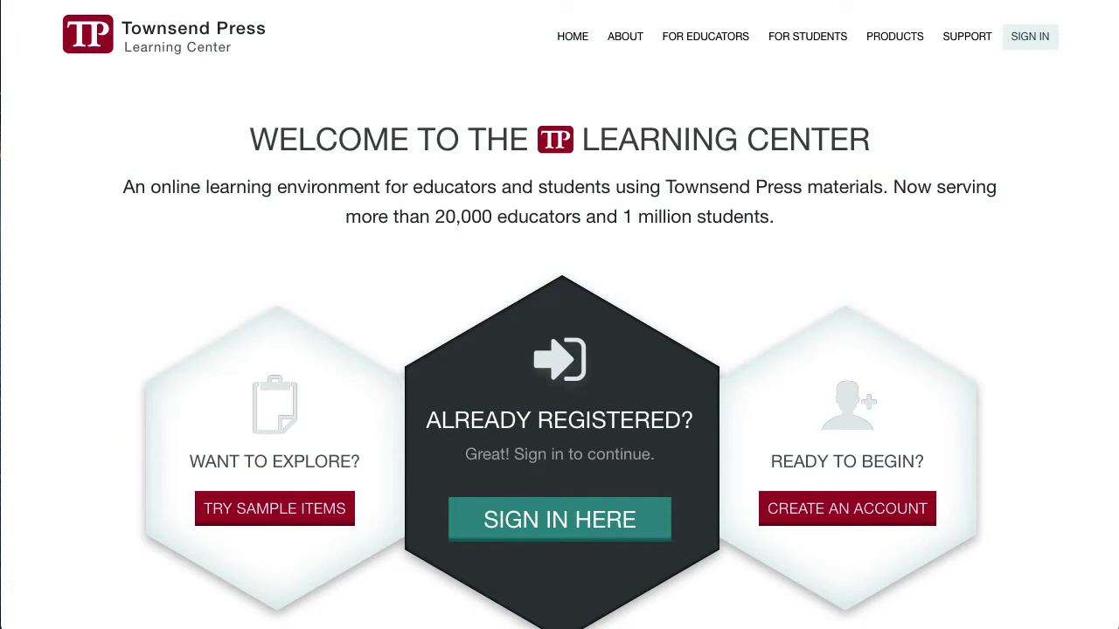
- View the notice for creating an instructor account directly on Townsend Press, and return to the home page
left_click(832, 519)
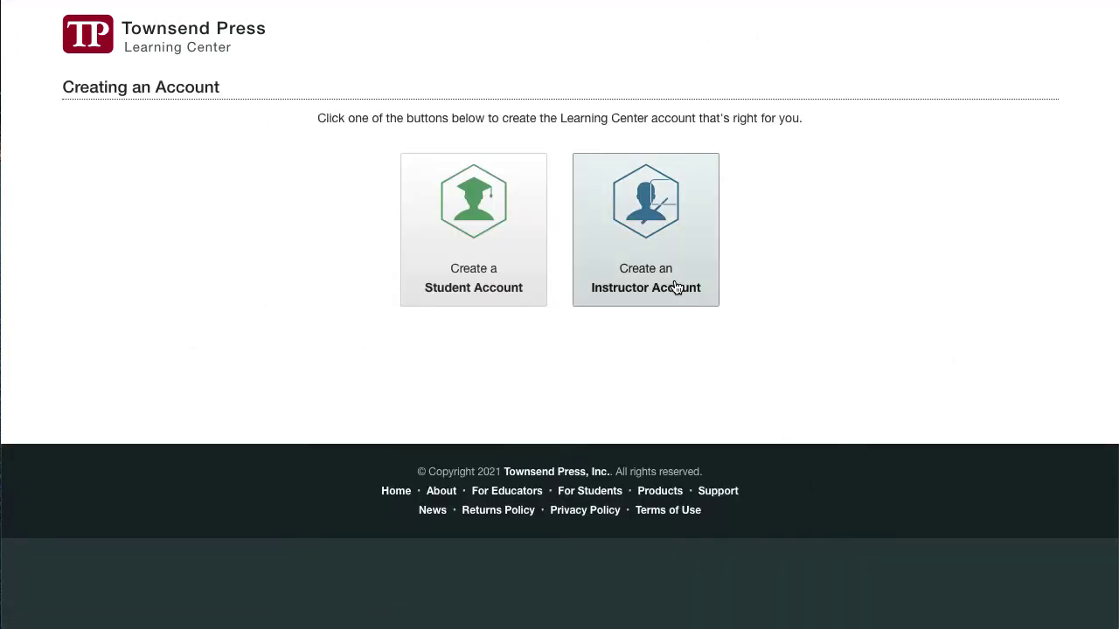
left_click(676, 287)
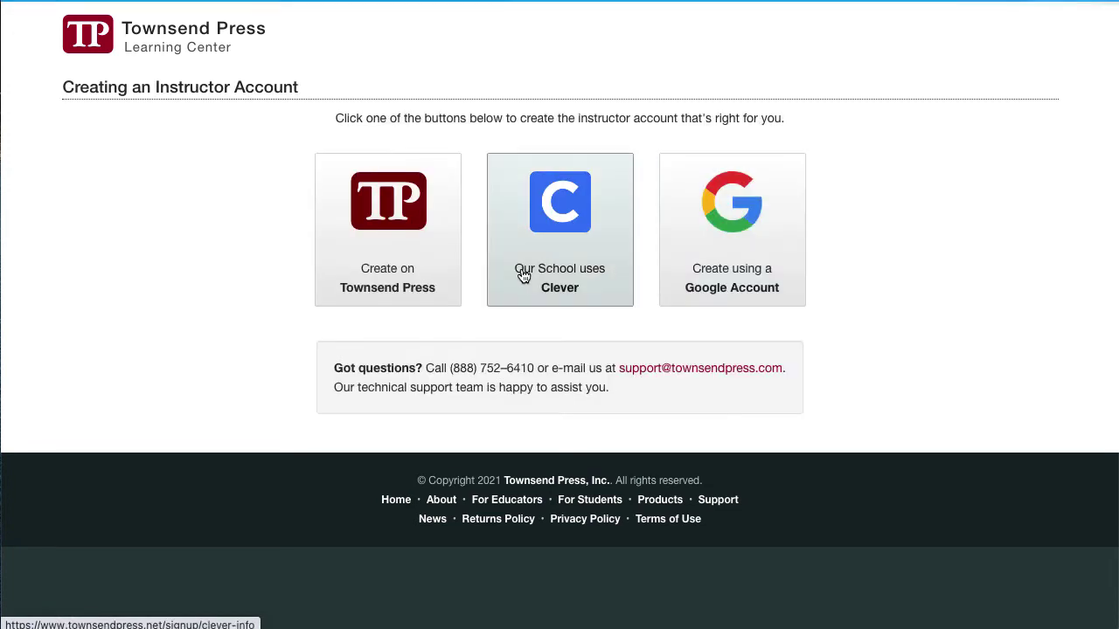
left_click(426, 258)
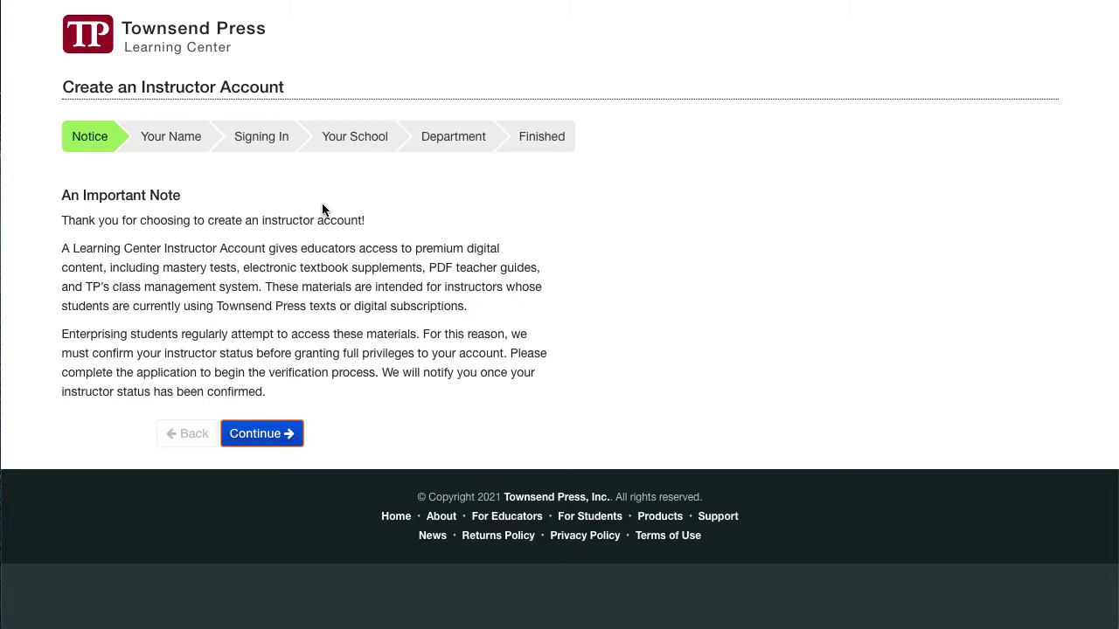
left_click(84, 54)
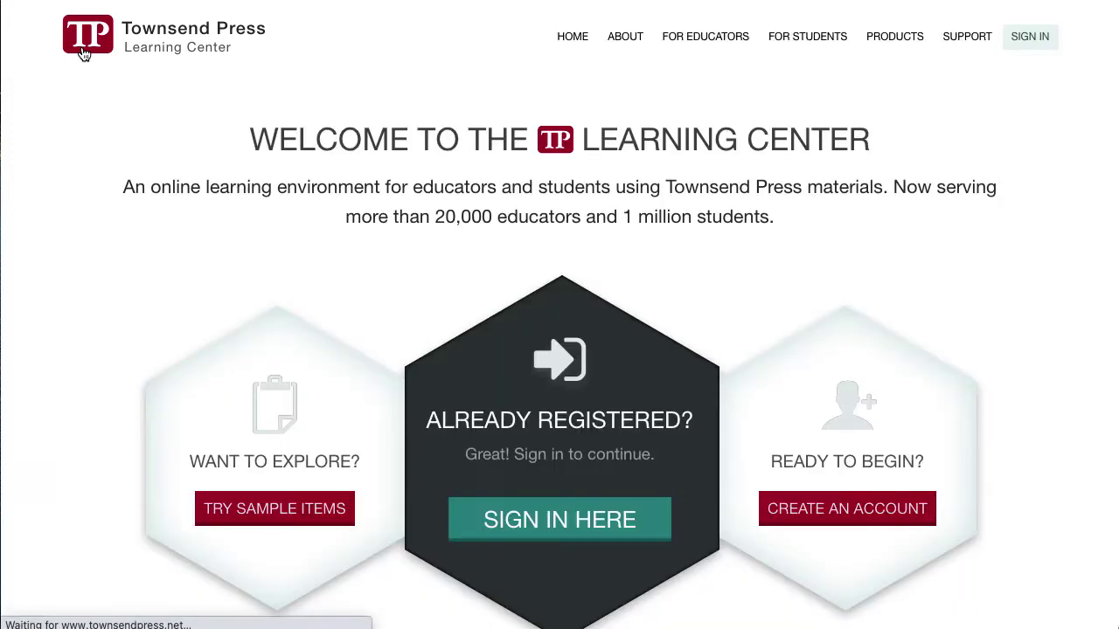
- Sign in to the Learning Center with the saved credentials and open the advanced teacher settings
left_click(1031, 37)
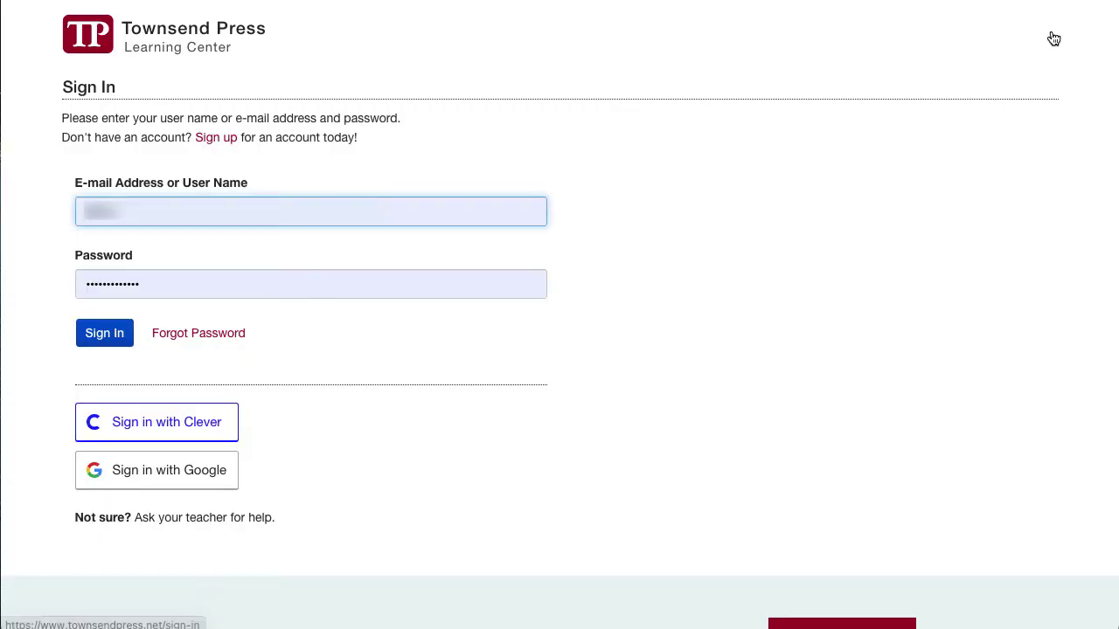
left_click(95, 337)
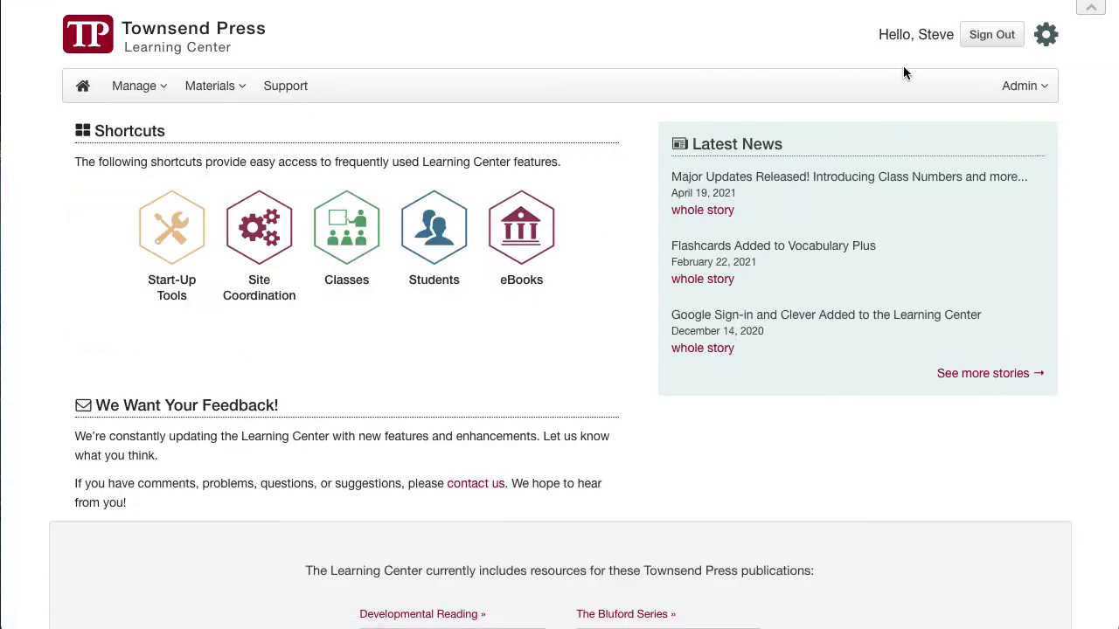
left_click(1053, 42)
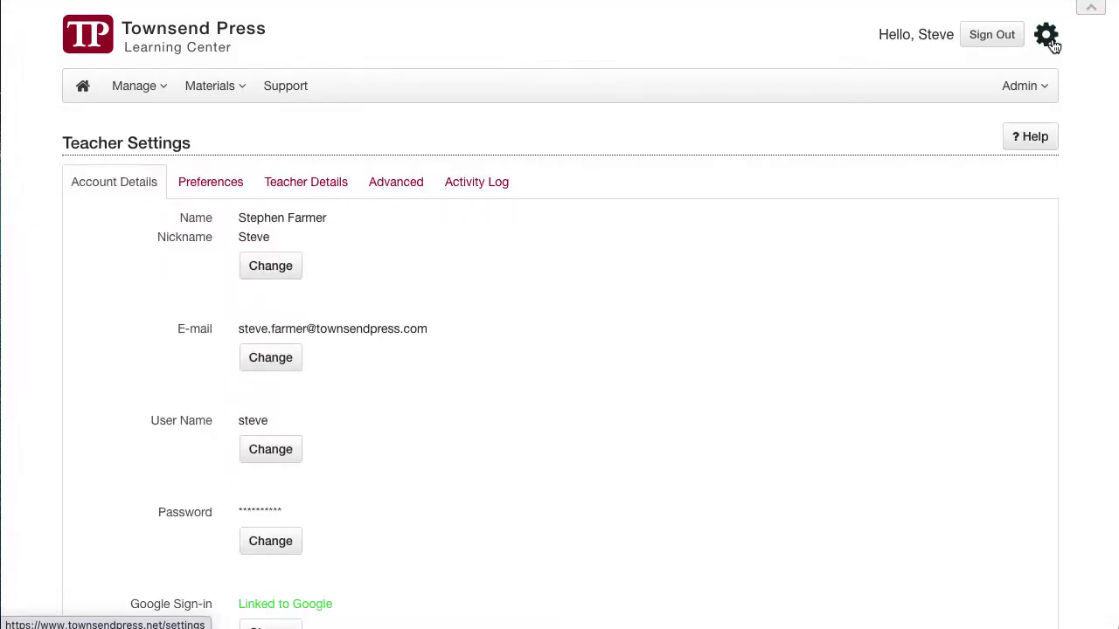
left_click(425, 181)
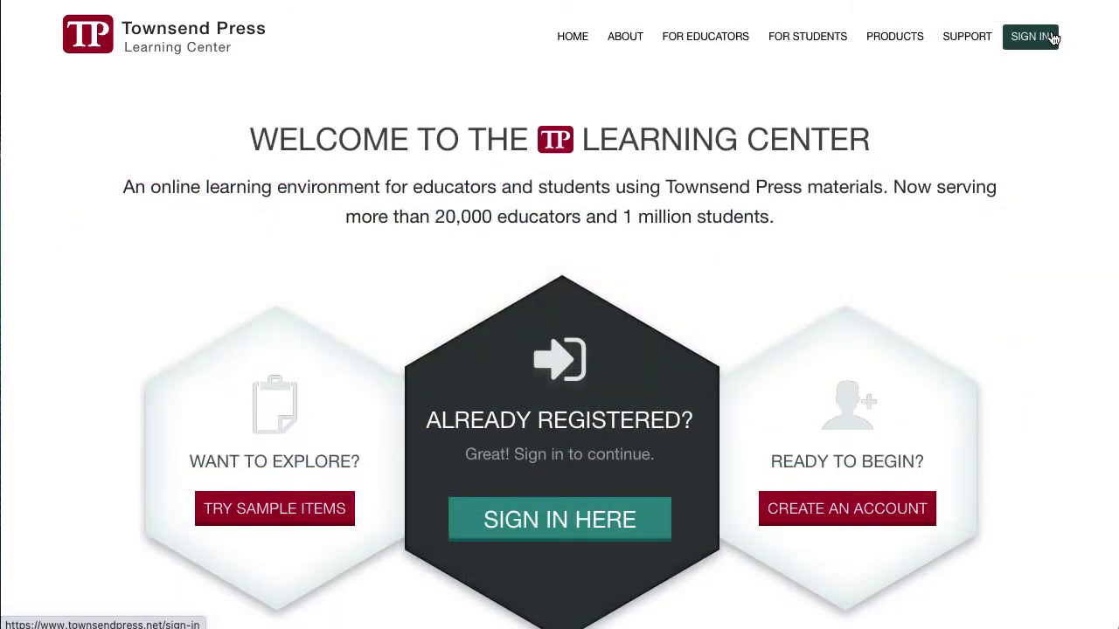
- Sign in again with the saved credentials and show the Advanced section of the teacher settings
left_click(1053, 38)
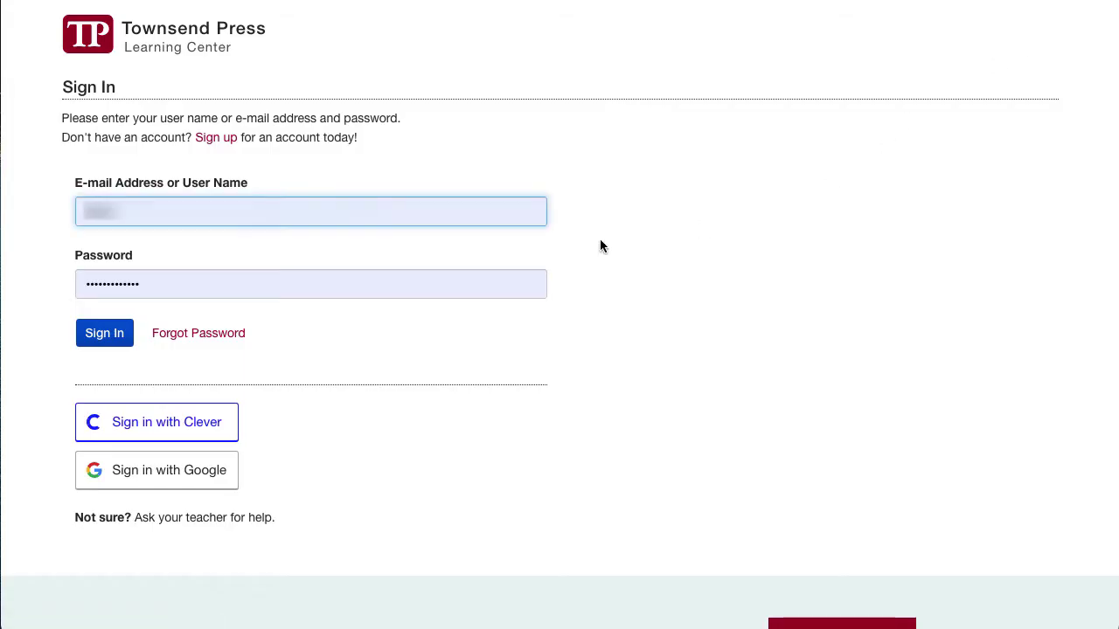
left_click(96, 338)
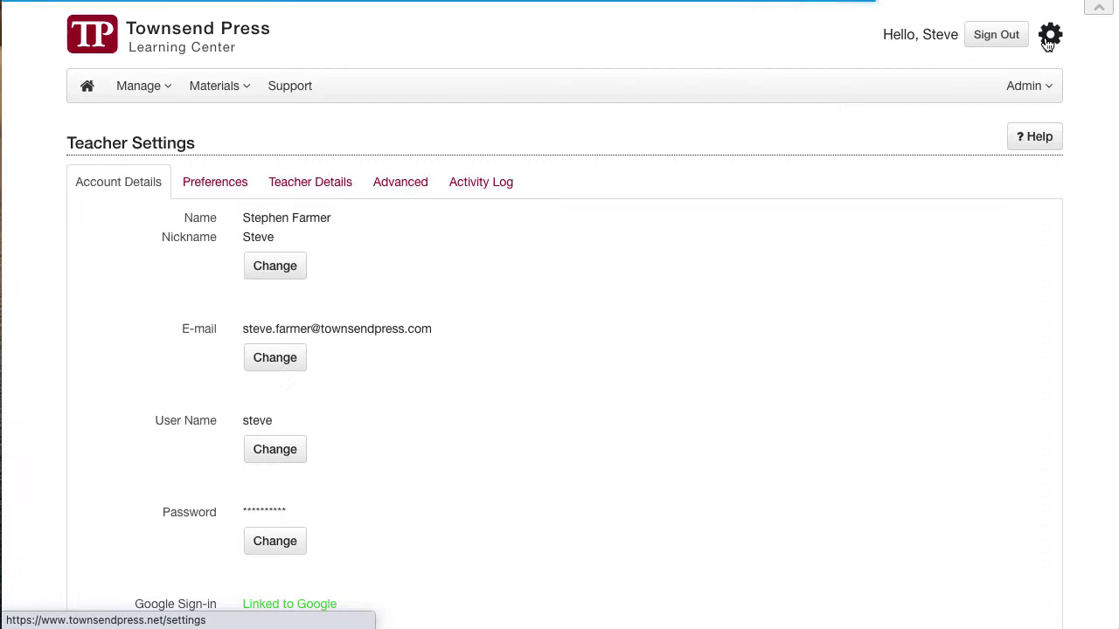
left_click(410, 179)
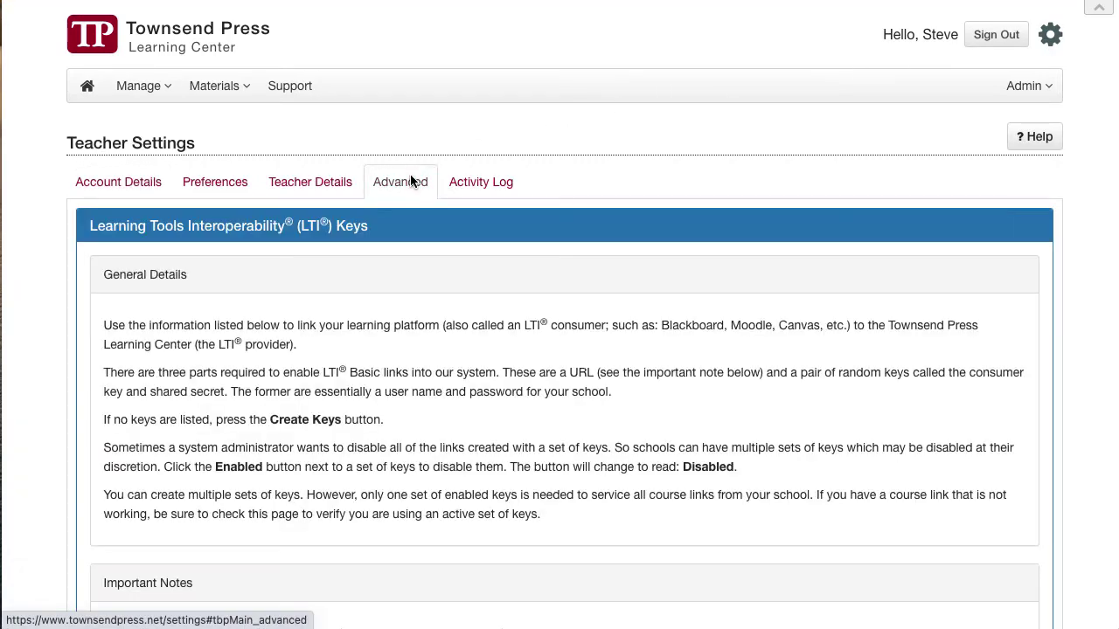
- Create a set of LTI consumer keys for Air University
scroll(416, 236, "down", 5)
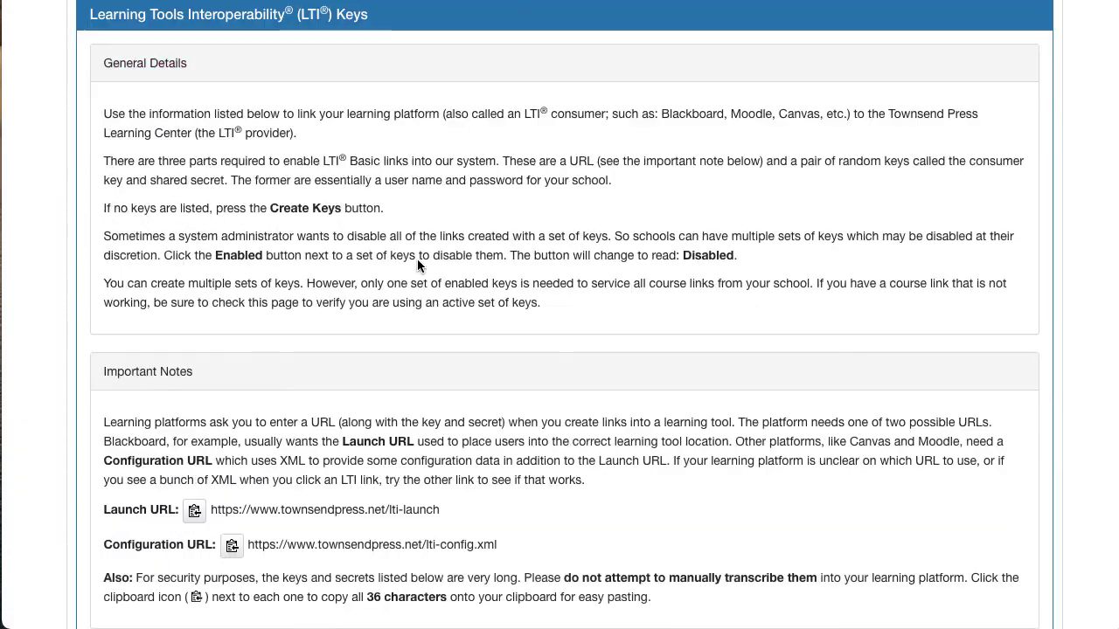
scroll(417, 264, "down", 3)
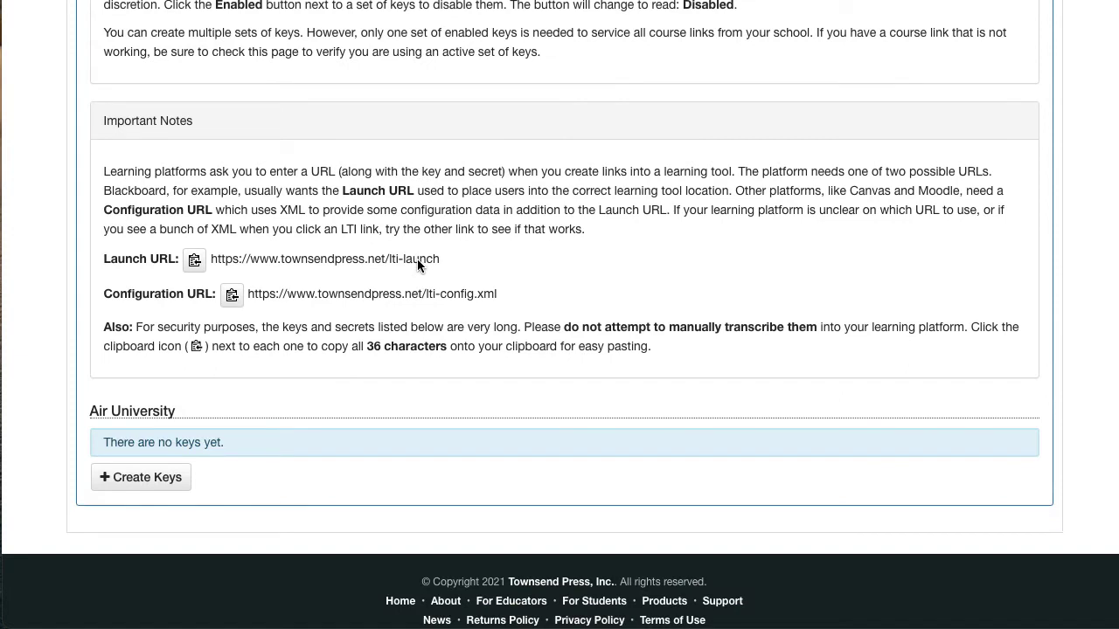
left_click(155, 479)
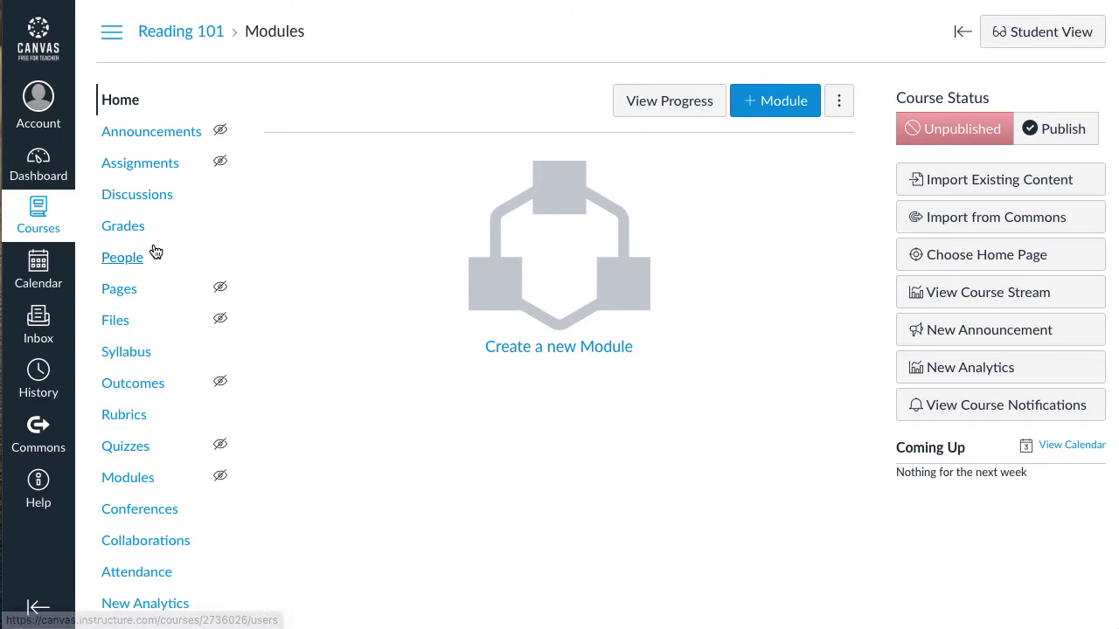
- In Canvas, show the external app configurations in the Reading 101 course settings
scroll(153, 249, "down", 1)
left_click(125, 603)
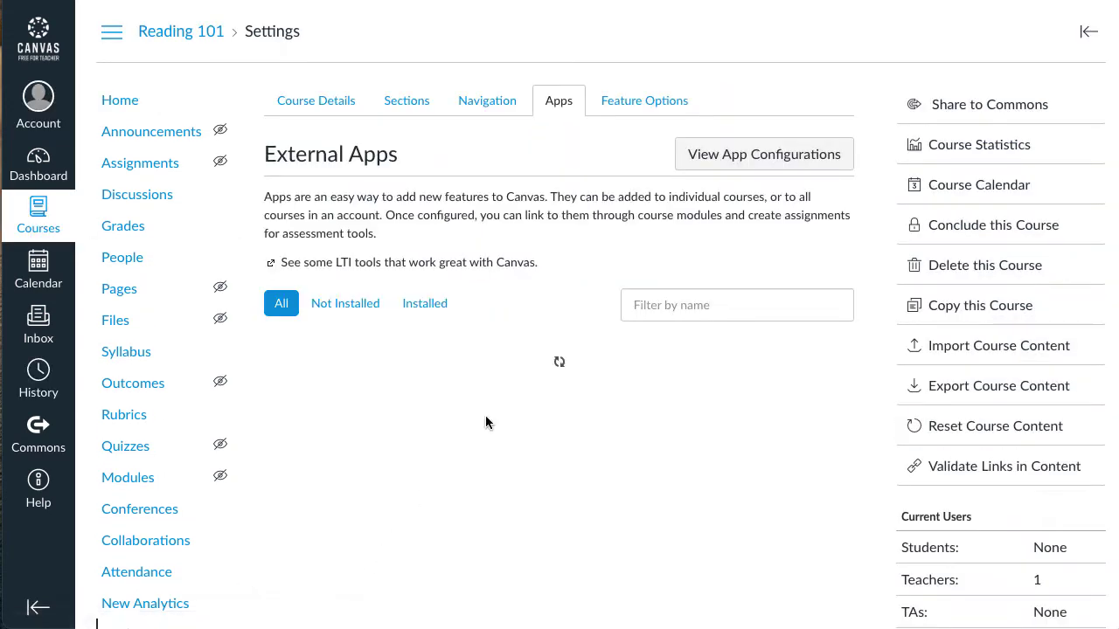
left_click(741, 159)
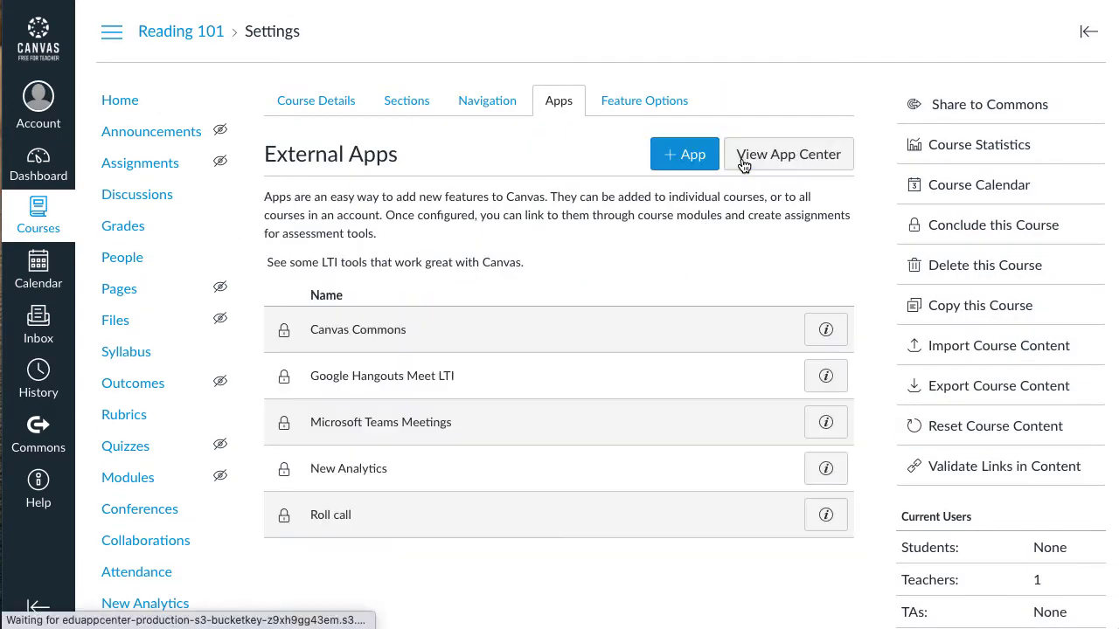
- Start adding an external app with the configuration type By URL and the name Townsend Press
left_click(691, 155)
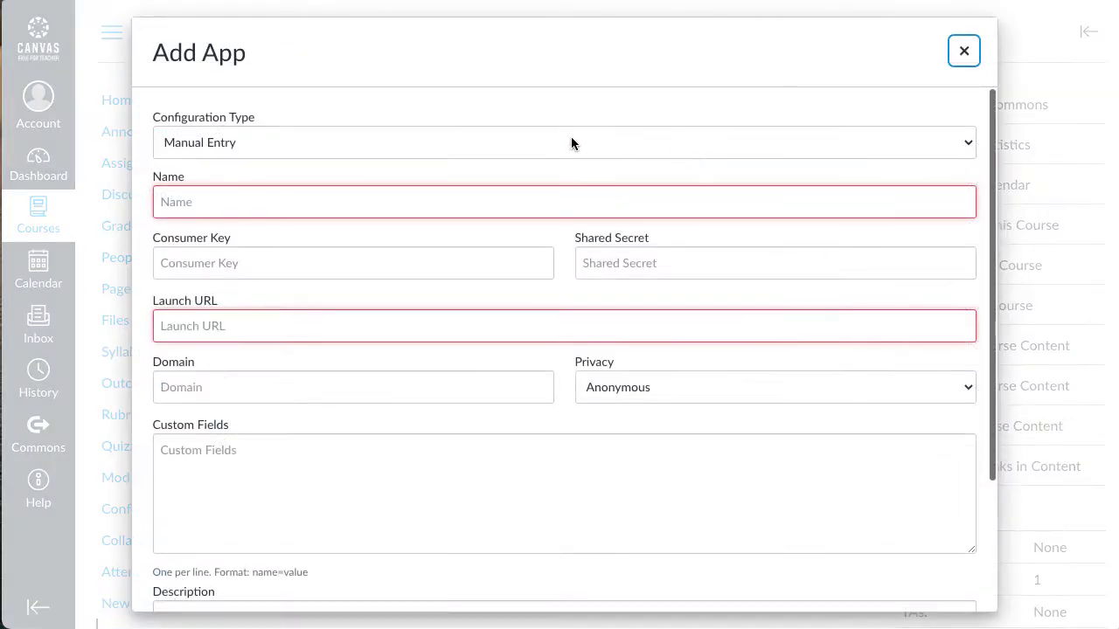
left_click(490, 150)
left_click(485, 160)
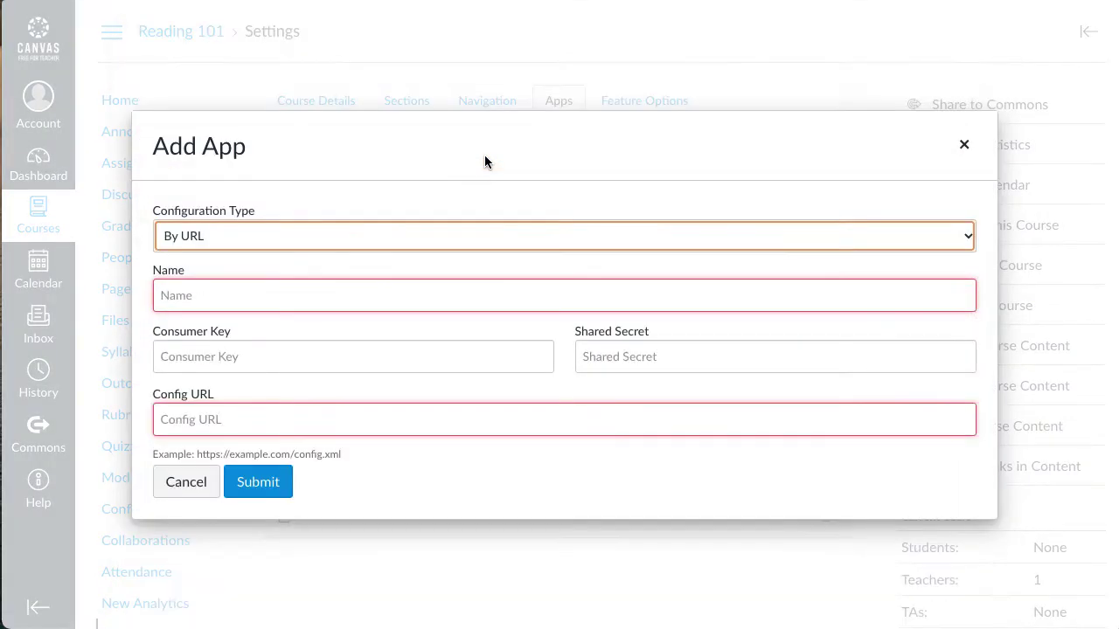
left_click(267, 302)
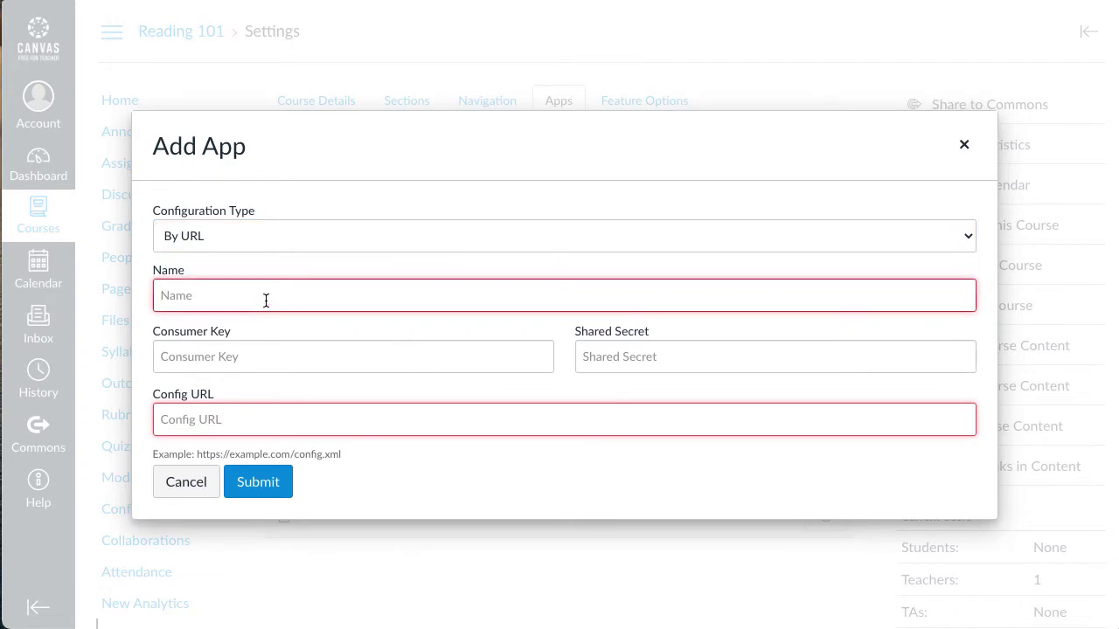
type("Townsend Press")
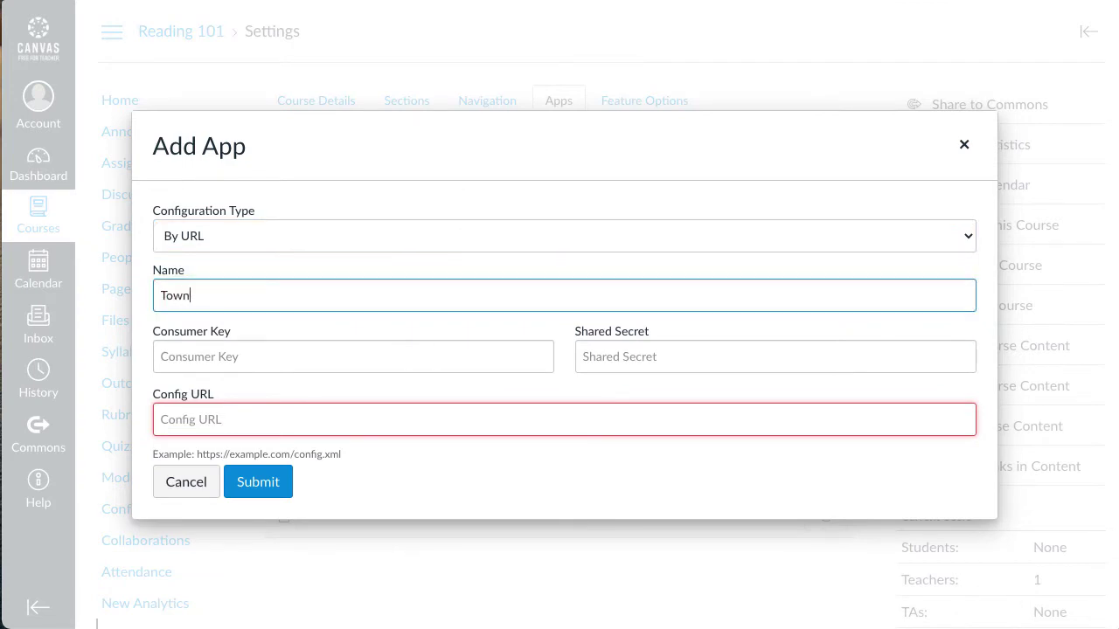
- Copy the consumer key and the shared secret from the Townsend Press settings into the matching fields of the new app
left_click(260, 363)
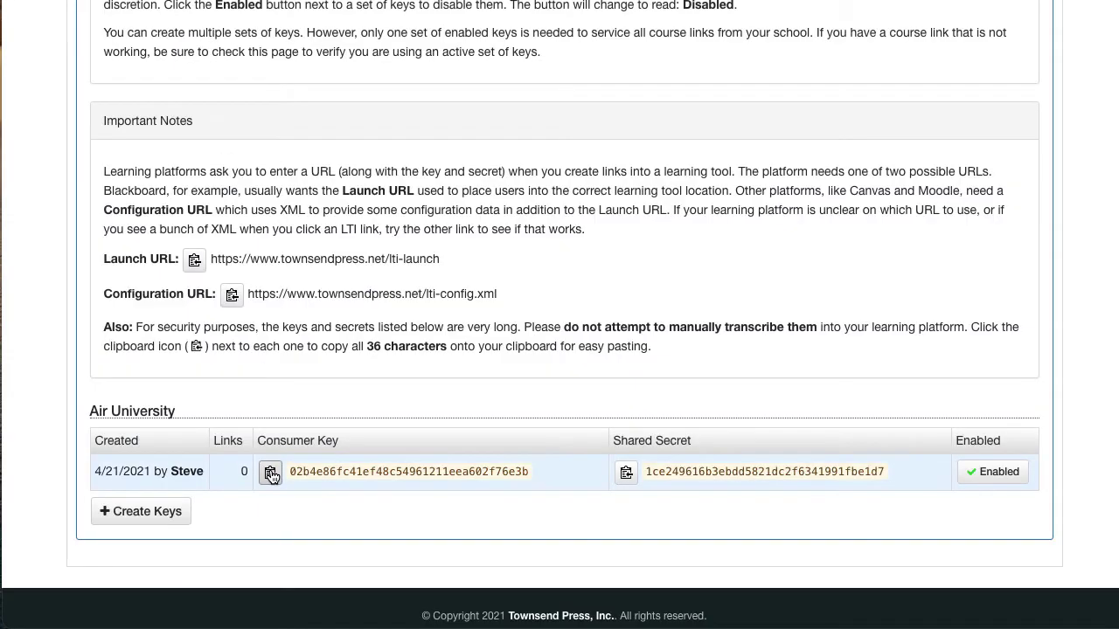
left_click(271, 472)
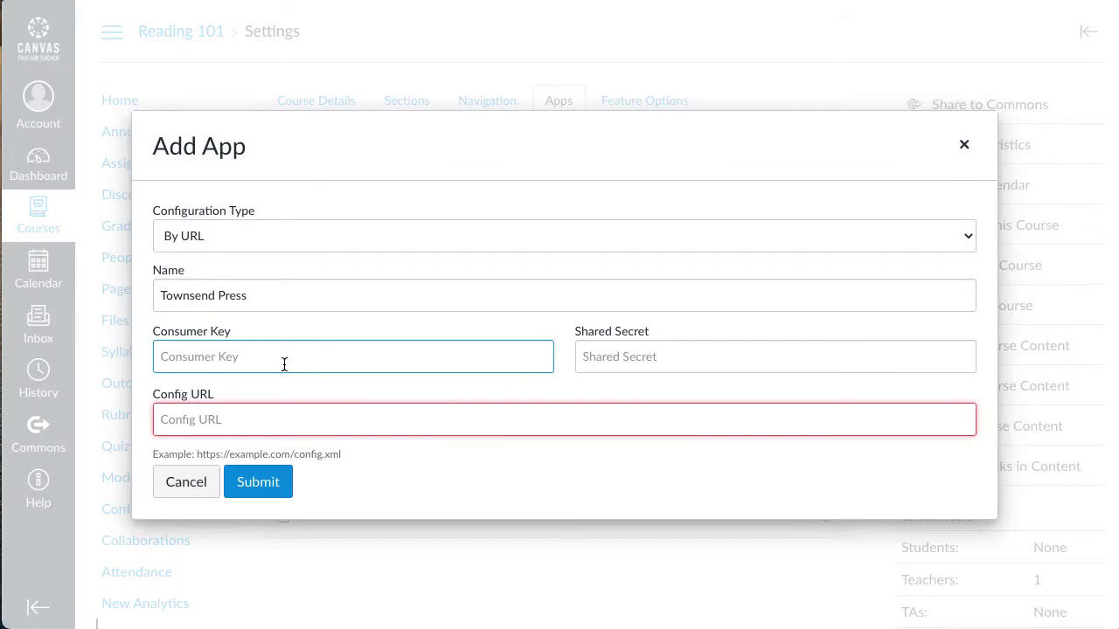
key("ctrl+v")
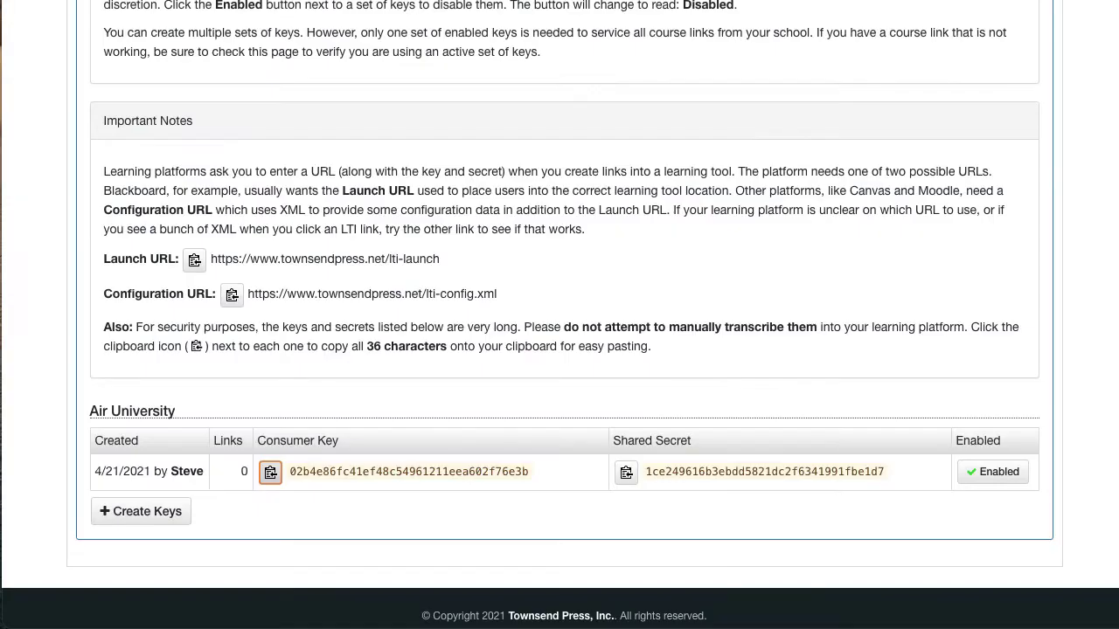
left_click(625, 472)
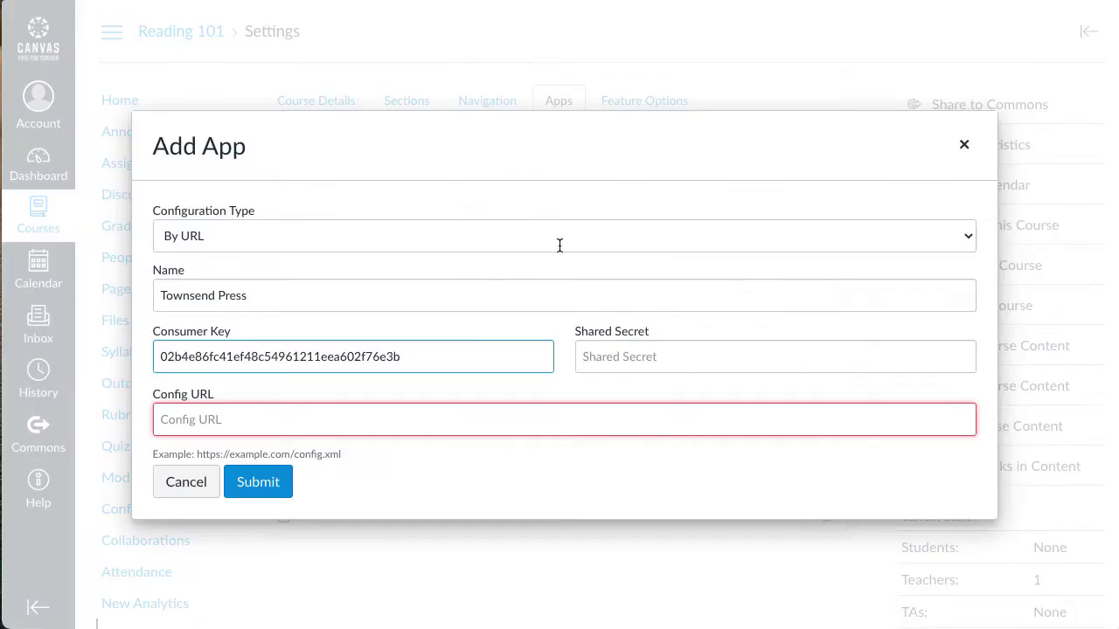
left_click(598, 354)
key("ctrl+v")
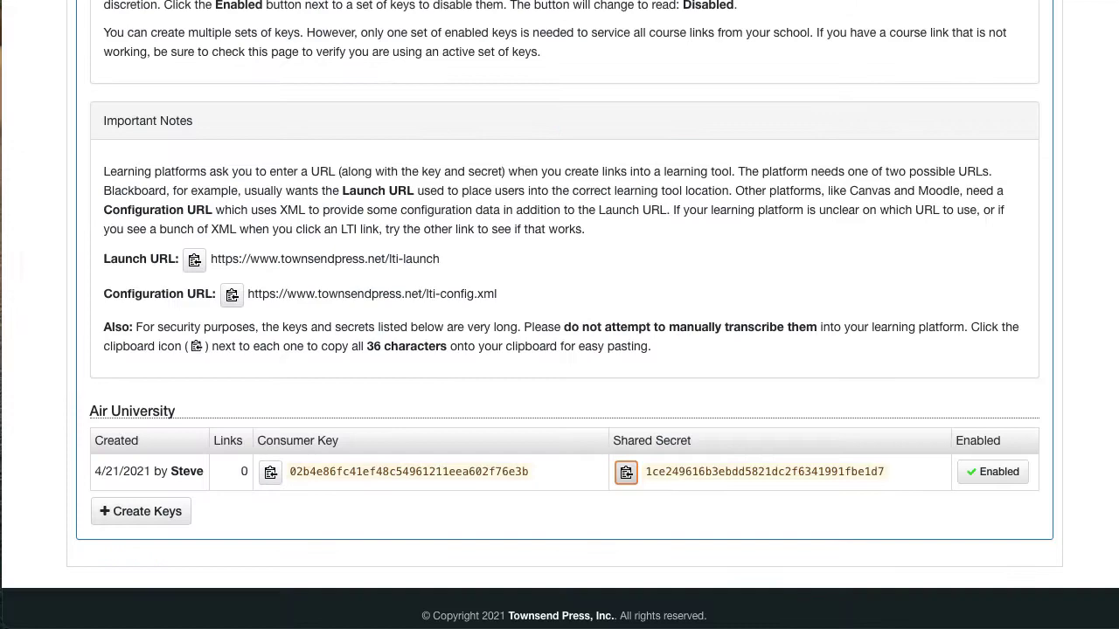
left_click(232, 296)
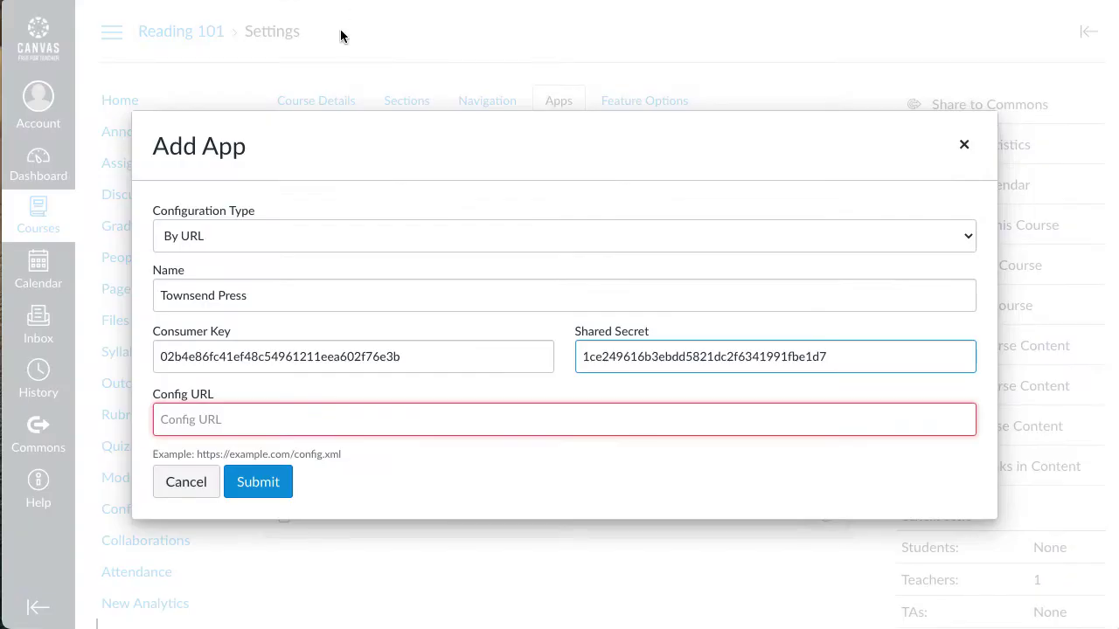
left_click(306, 421)
key("ctrl+v")
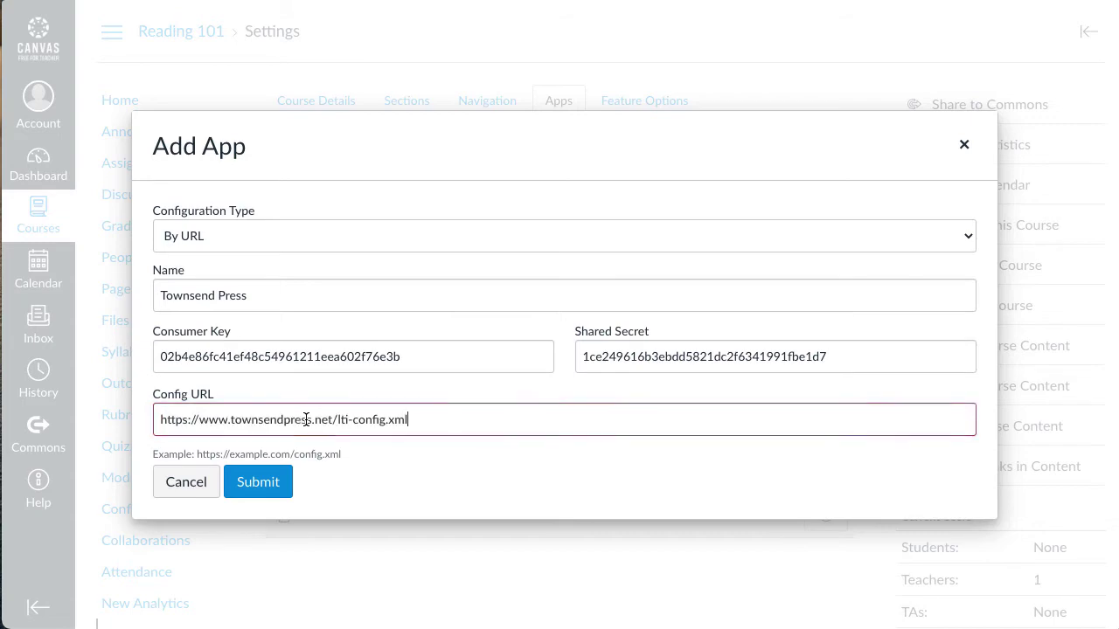
left_click(275, 497)
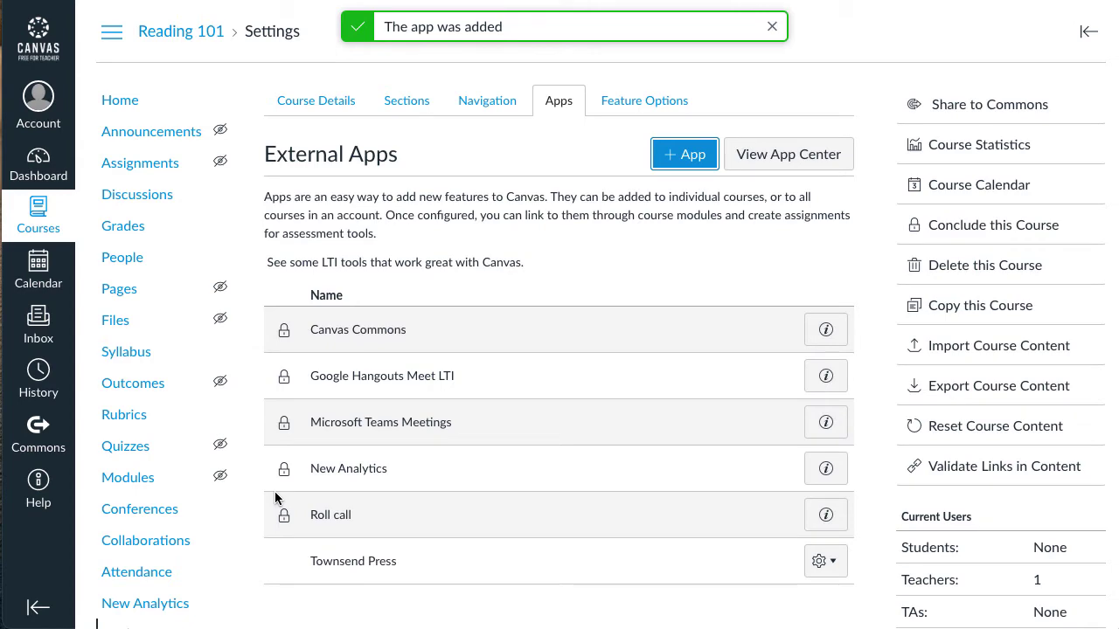
- Check the placements of the Townsend Press app and close the overview
left_click(821, 561)
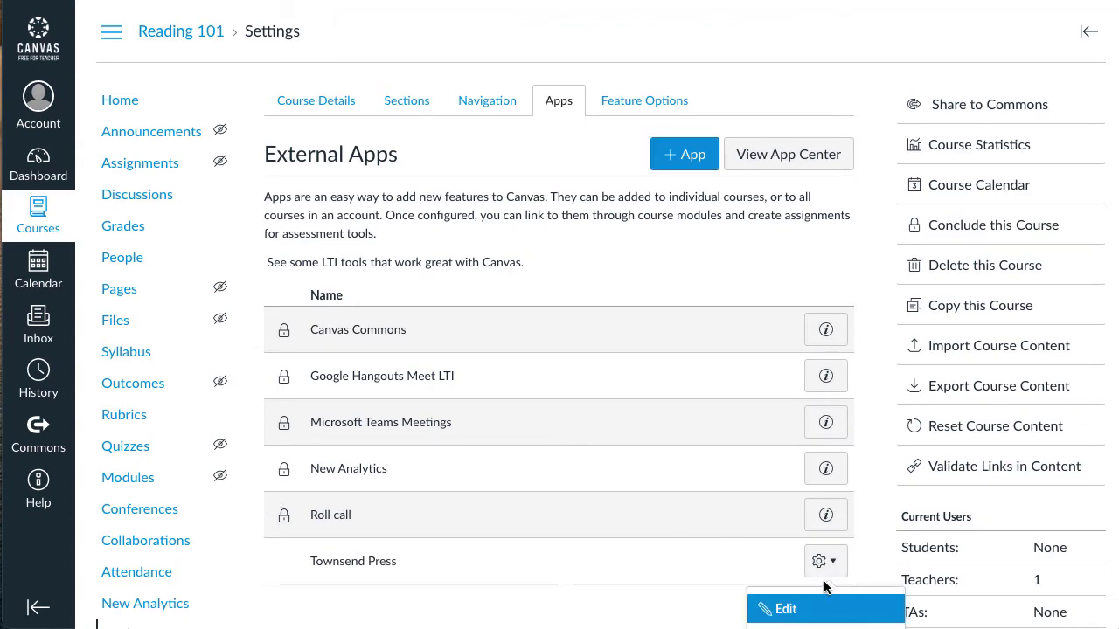
scroll(825, 588, "down", 2)
left_click(812, 561)
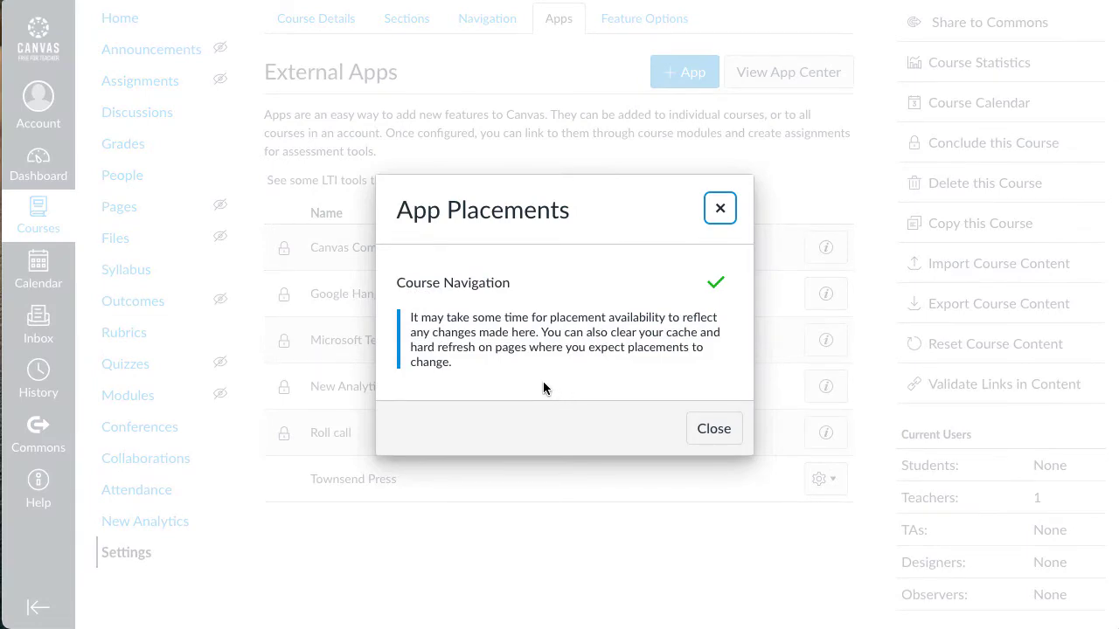
left_click(727, 428)
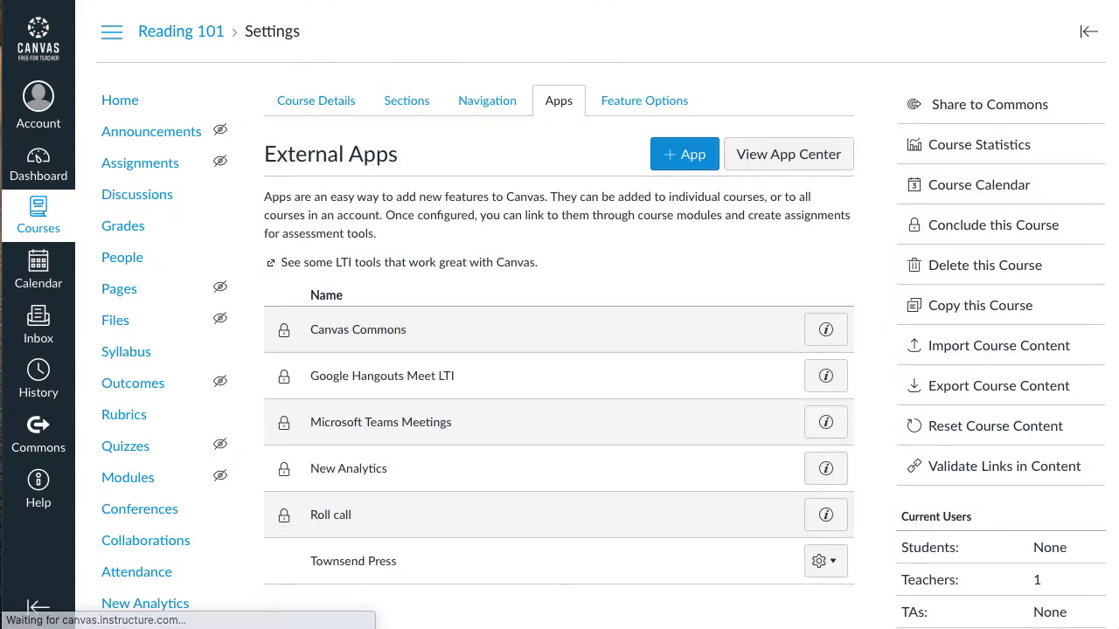
- Open the Townsend Learning tool from the course navigation and verify the instructor identity with the saved credentials
scroll(159, 522, "down", 2)
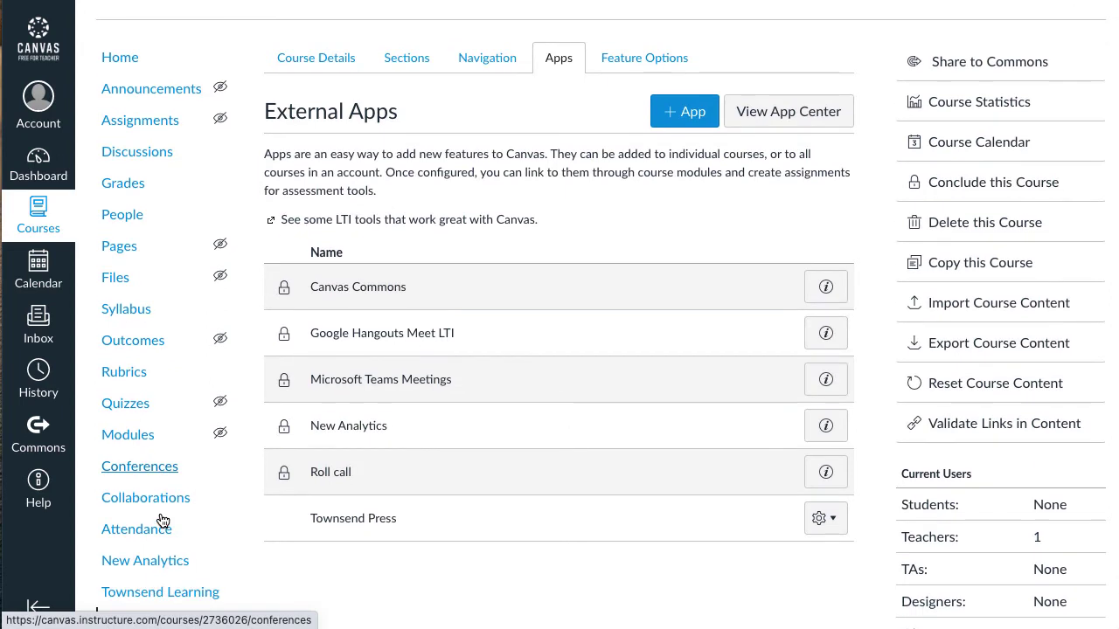
left_click(155, 579)
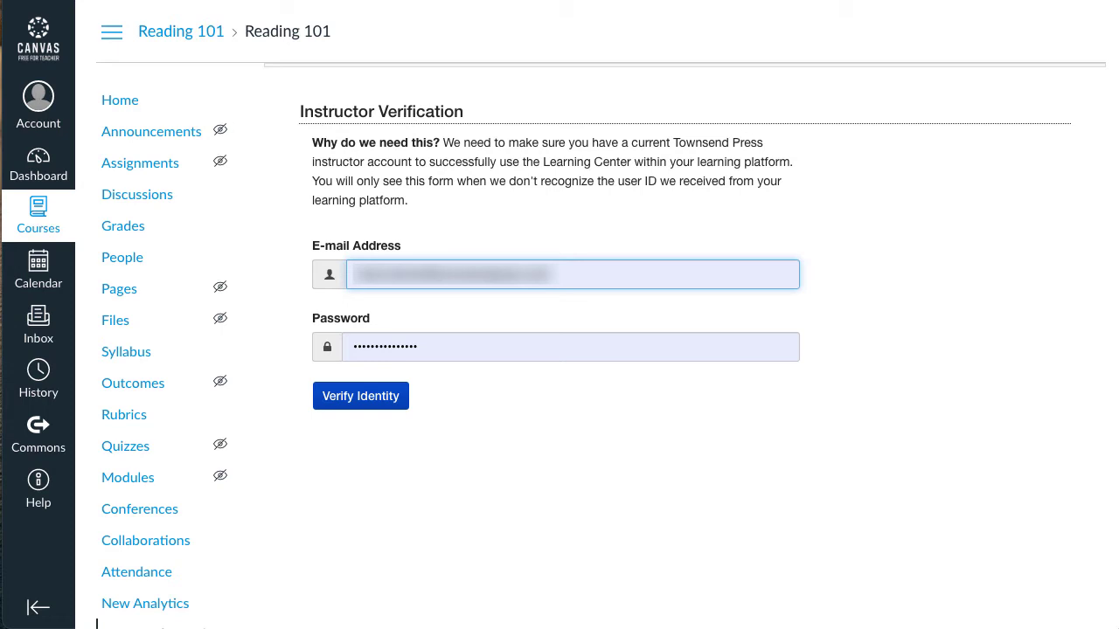
left_click(364, 404)
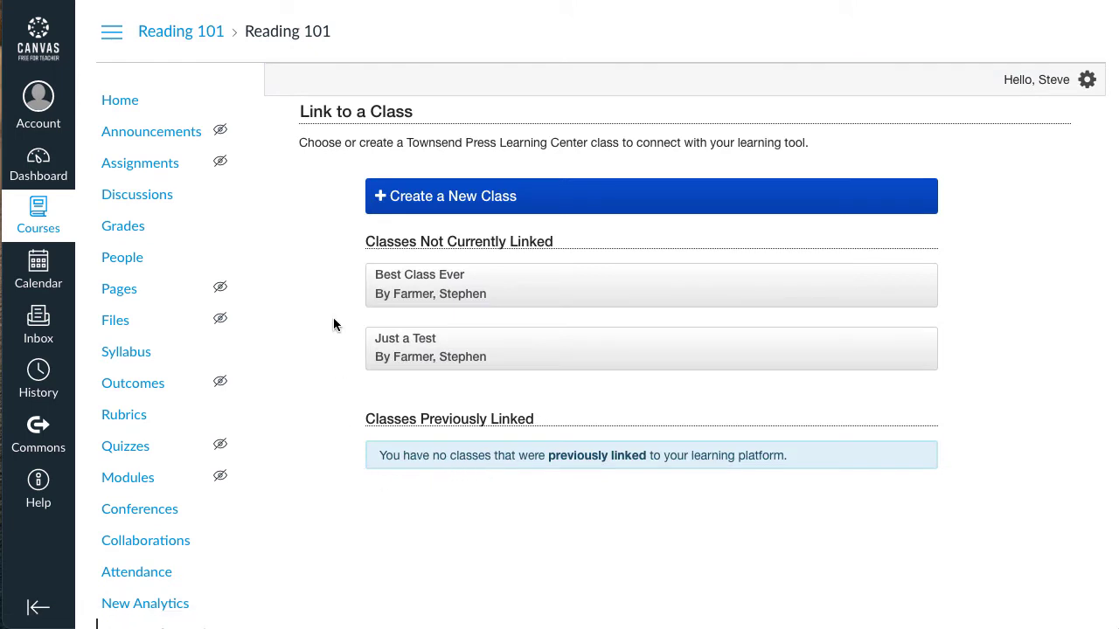
- Start a new Learning Center class named New Canvas Class with the begin date 4/1/2021
left_click(438, 202)
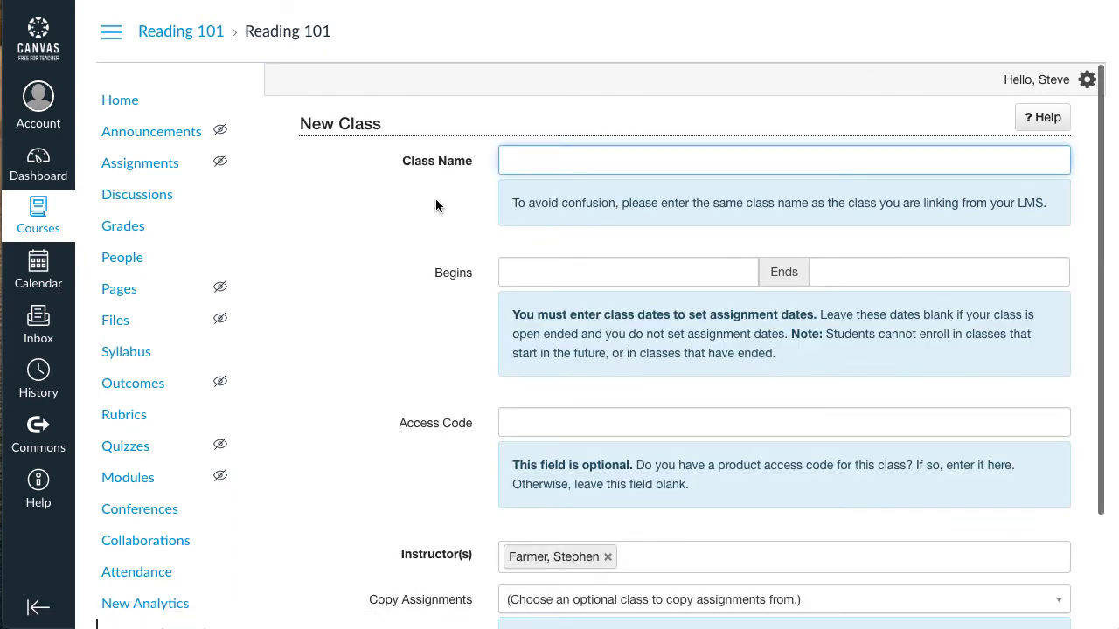
type("New Canvas Class")
left_click(543, 274)
left_click(600, 345)
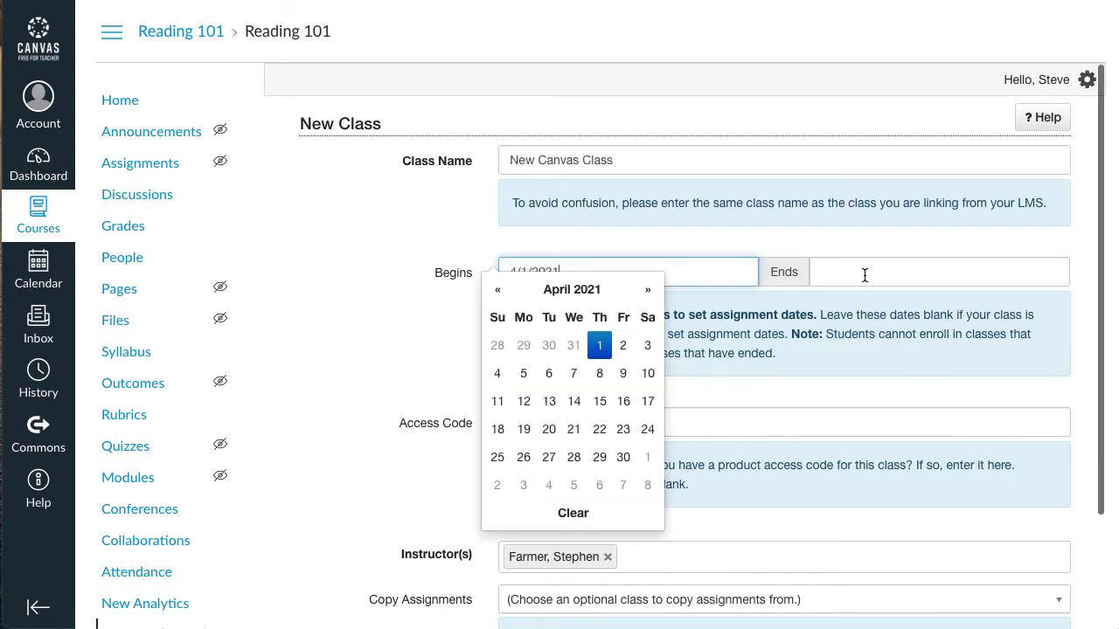
- Set the class end date to 6/30/2021, leave the access code blank and add the class
left_click(864, 273)
left_click(959, 289)
left_click(959, 289)
left_click(885, 457)
left_click(611, 425)
scroll(461, 473, "down", 2)
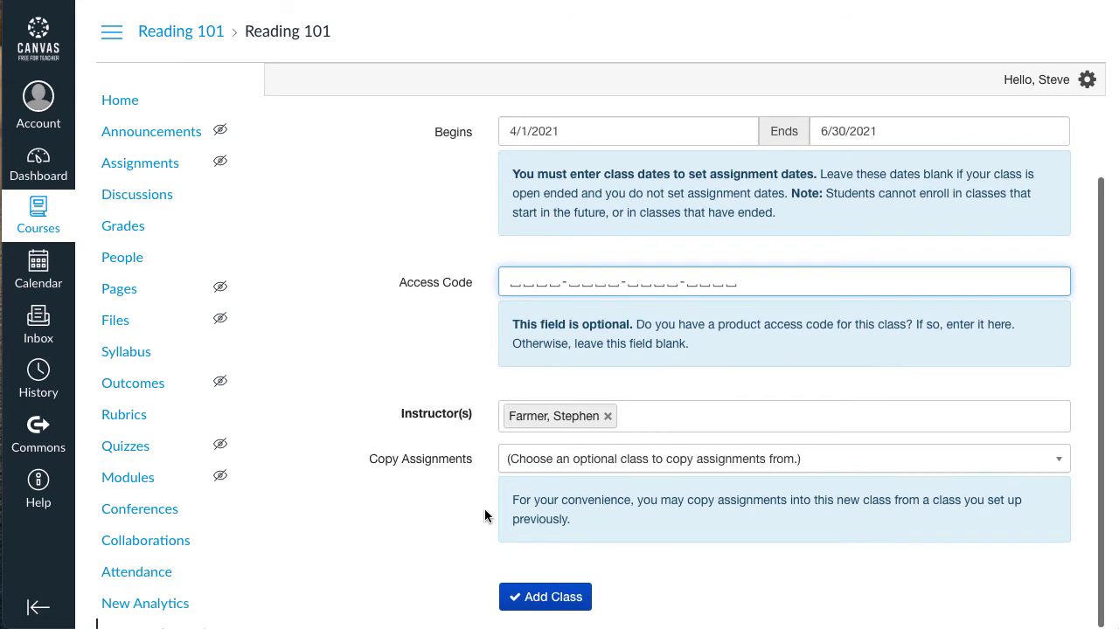
left_click(554, 603)
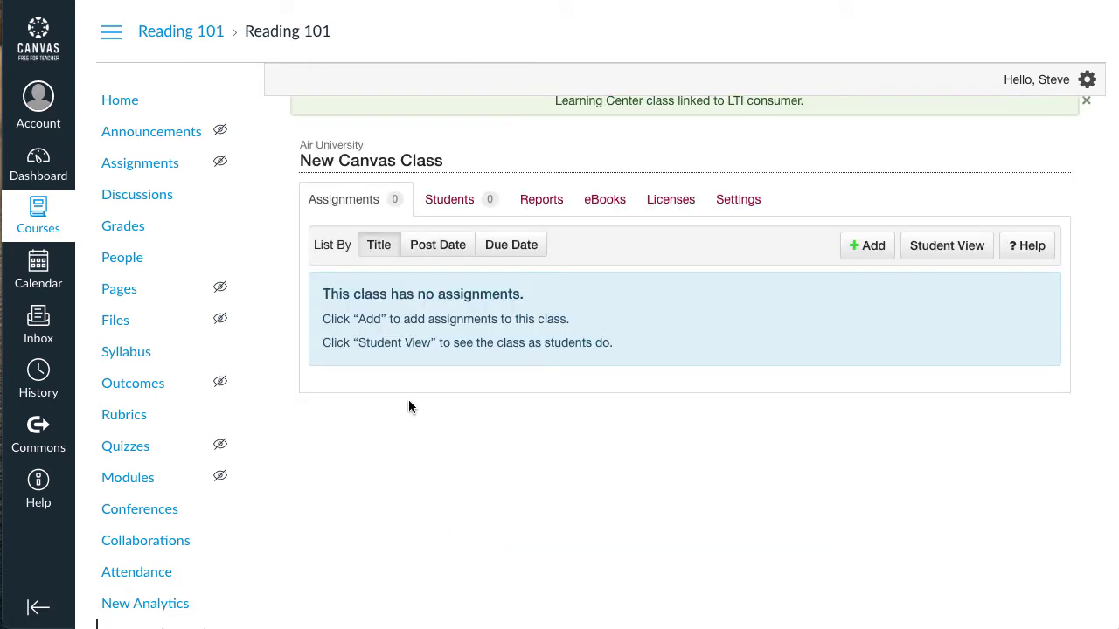
- Check the class's student list and open English Essentials Short Version Plus for adding assignments
left_click(439, 203)
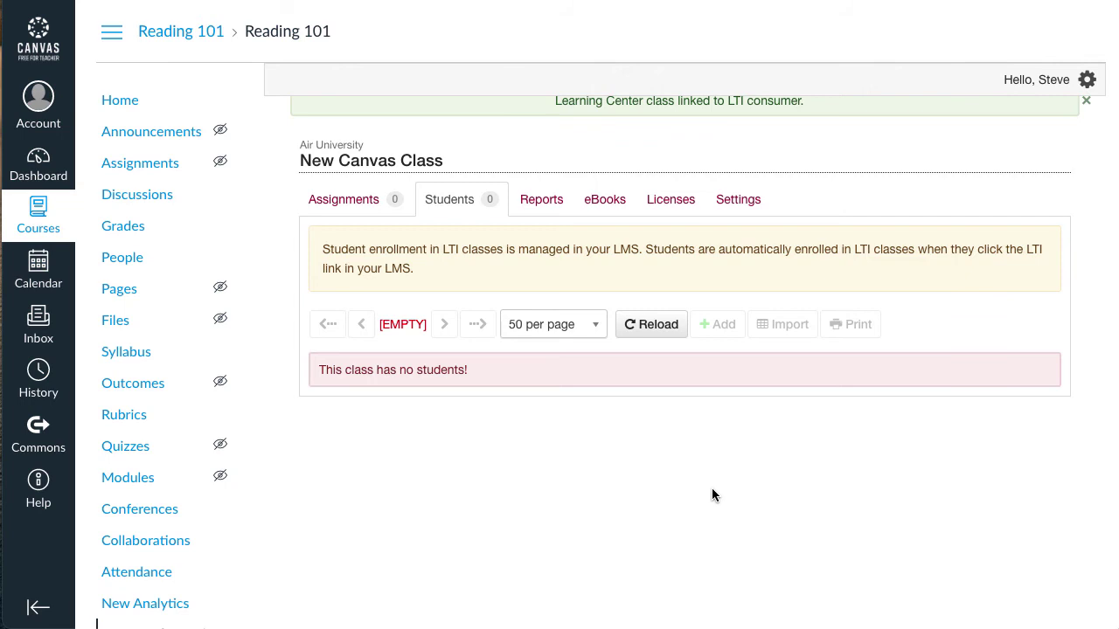
left_click(301, 194)
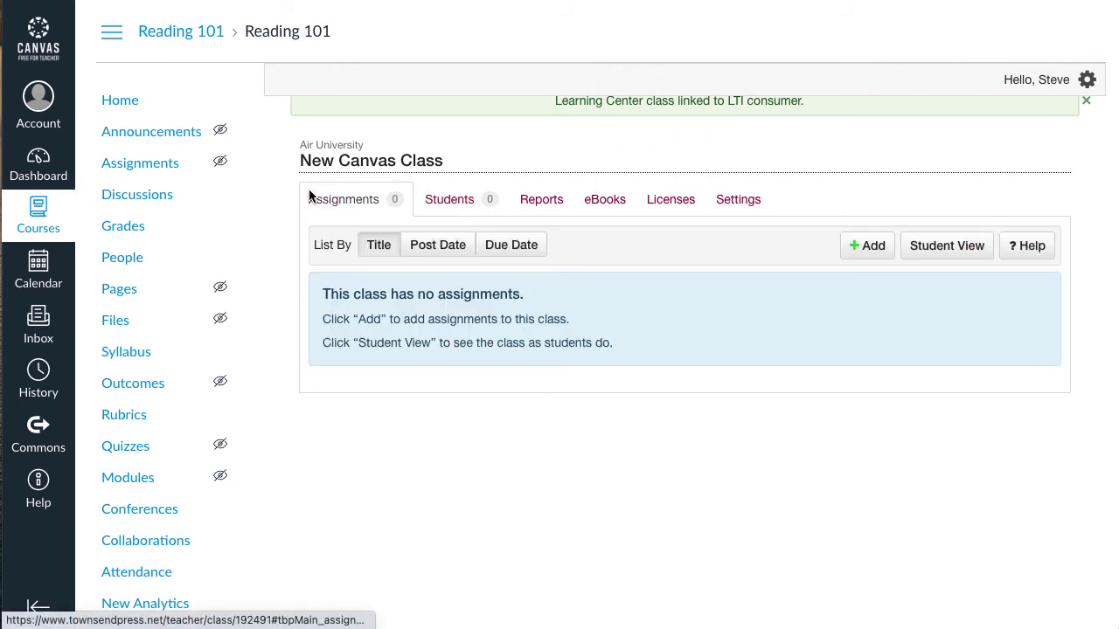
left_click(856, 246)
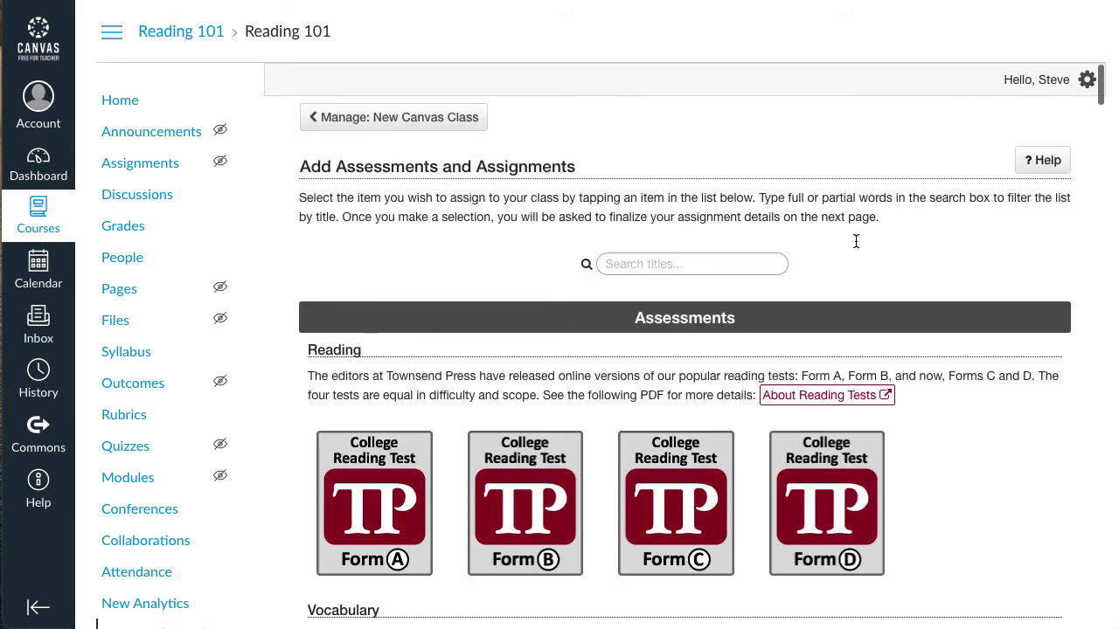
scroll(437, 301, "down", 1)
scroll(437, 302, "down", 3)
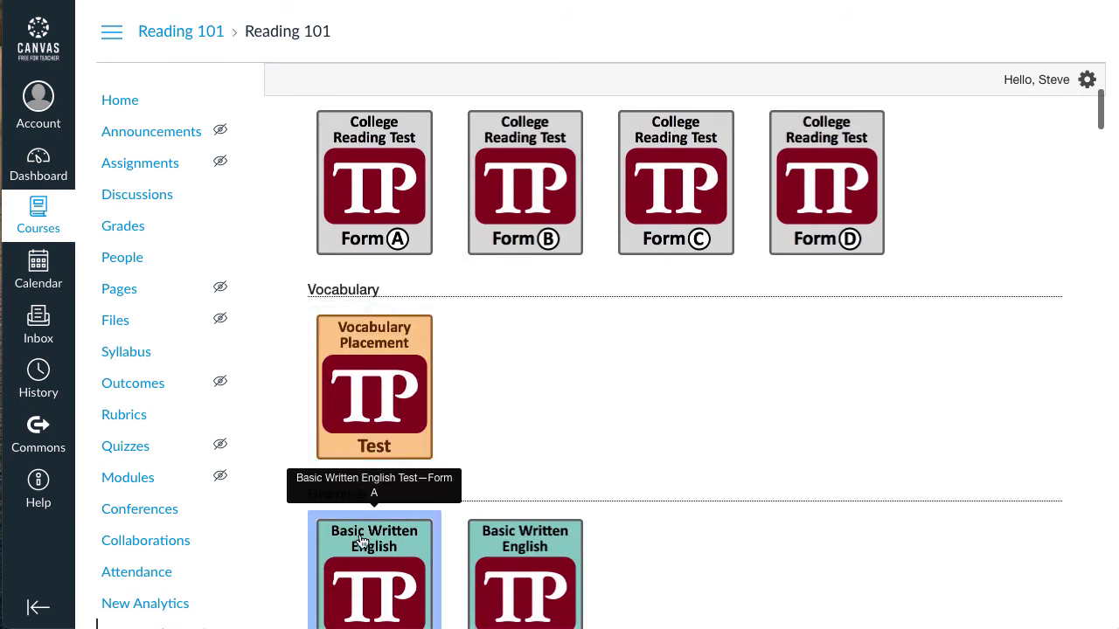
scroll(375, 494, "down", 4)
left_click(360, 542)
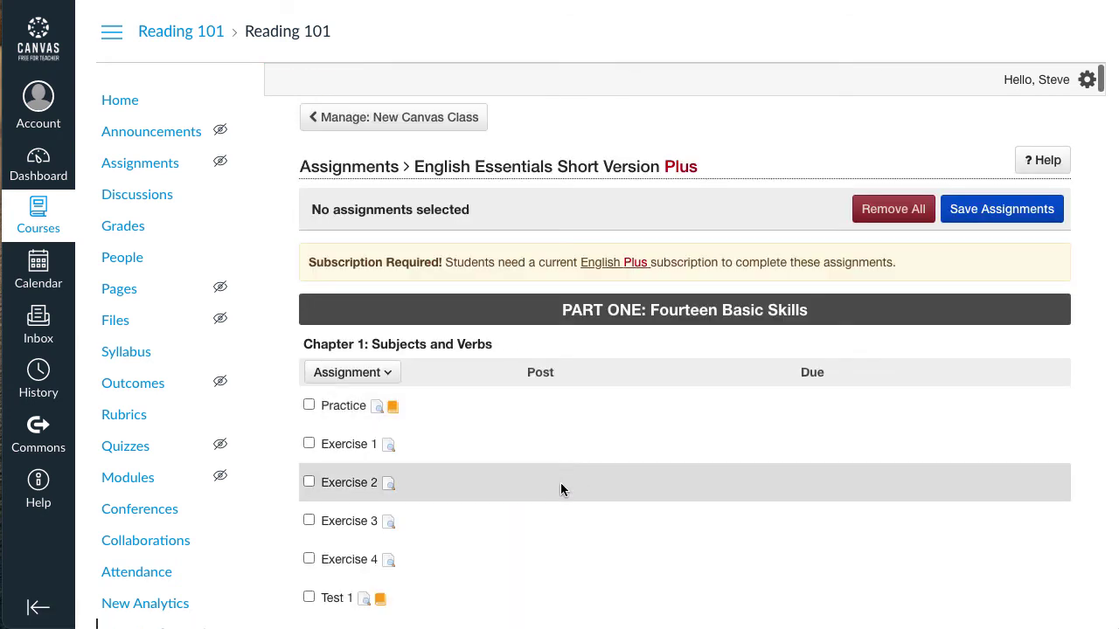
- Assign Practice and Exercise 1 of Chapter 1: Subjects and Verbs with default dates and save the assignments
left_click(308, 405)
left_click(309, 443)
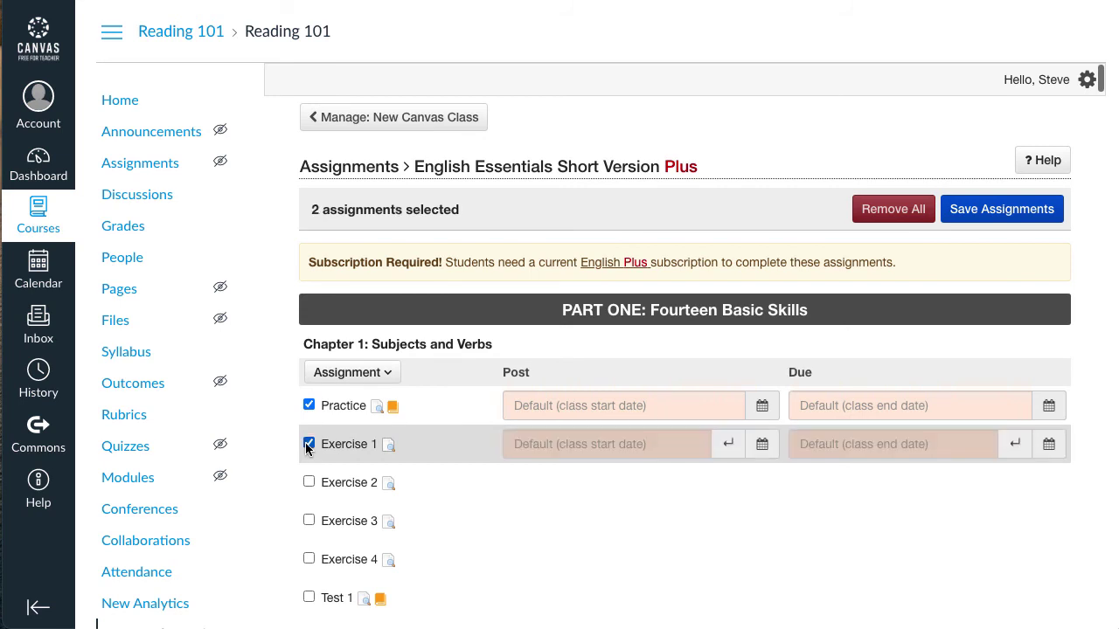
left_click(977, 206)
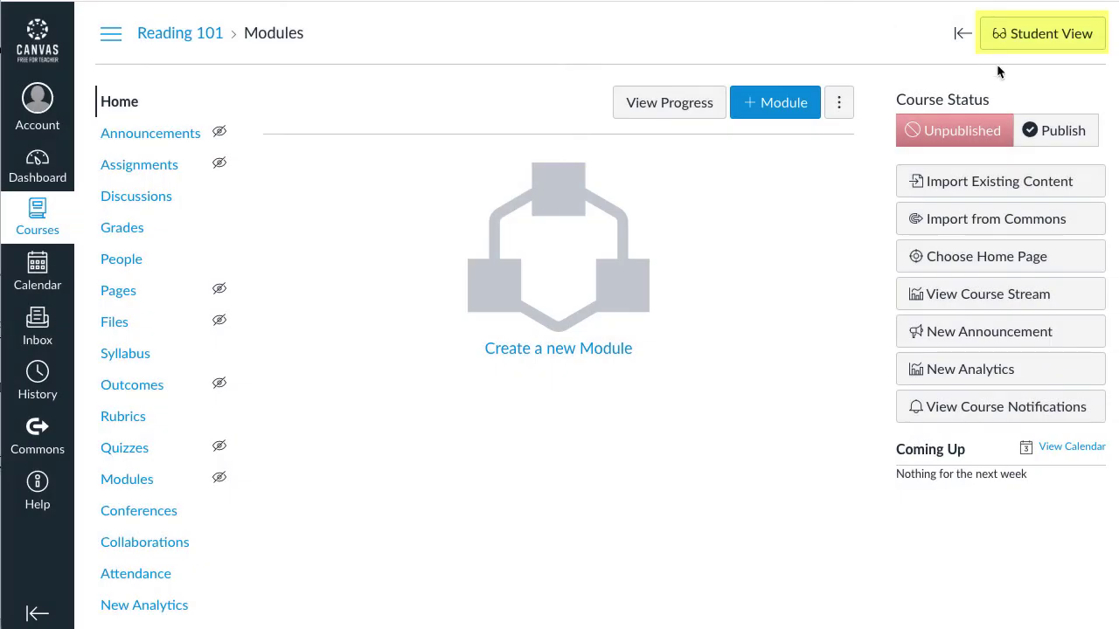
- Open Townsend Learning from the Reading 101 course and preview the English Essentials Short Version Plus assignments as a student
scroll(234, 475, "down", 1)
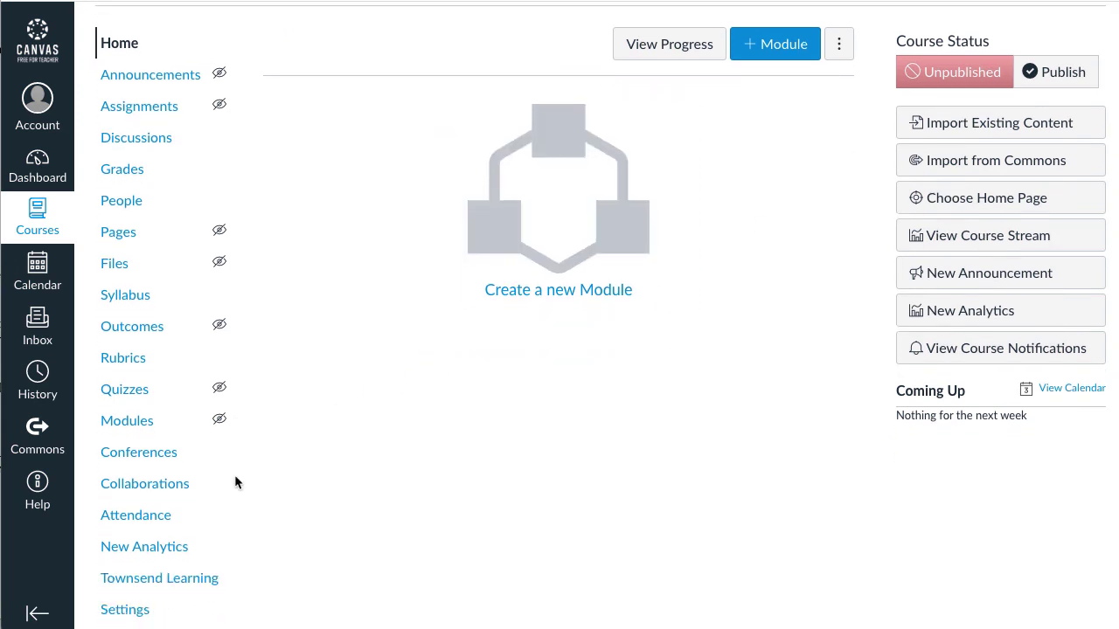
left_click(160, 583)
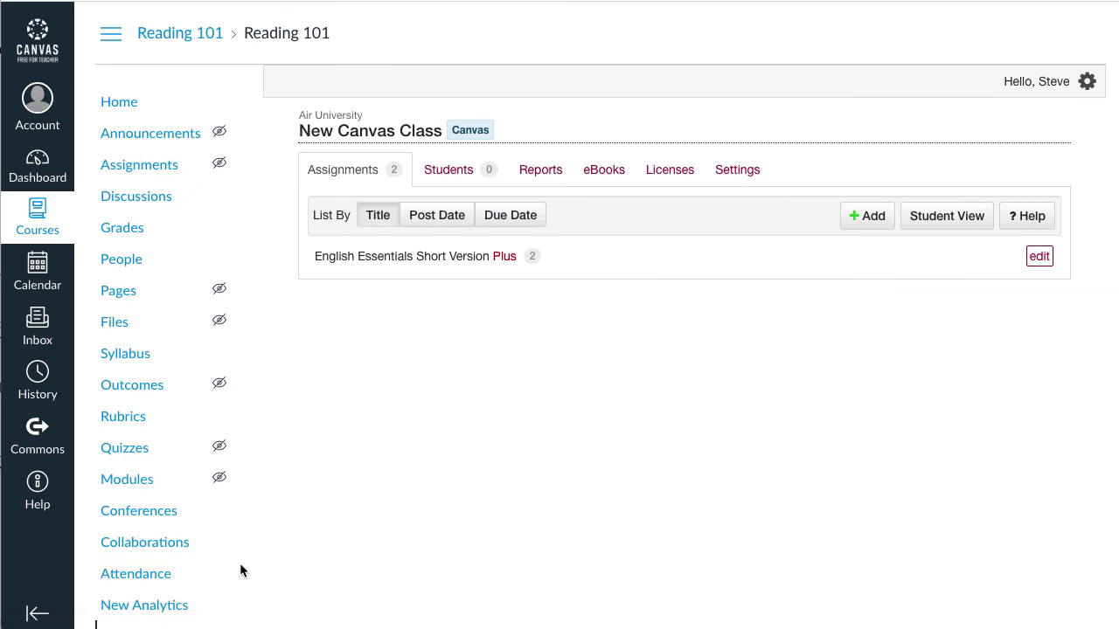
left_click(949, 219)
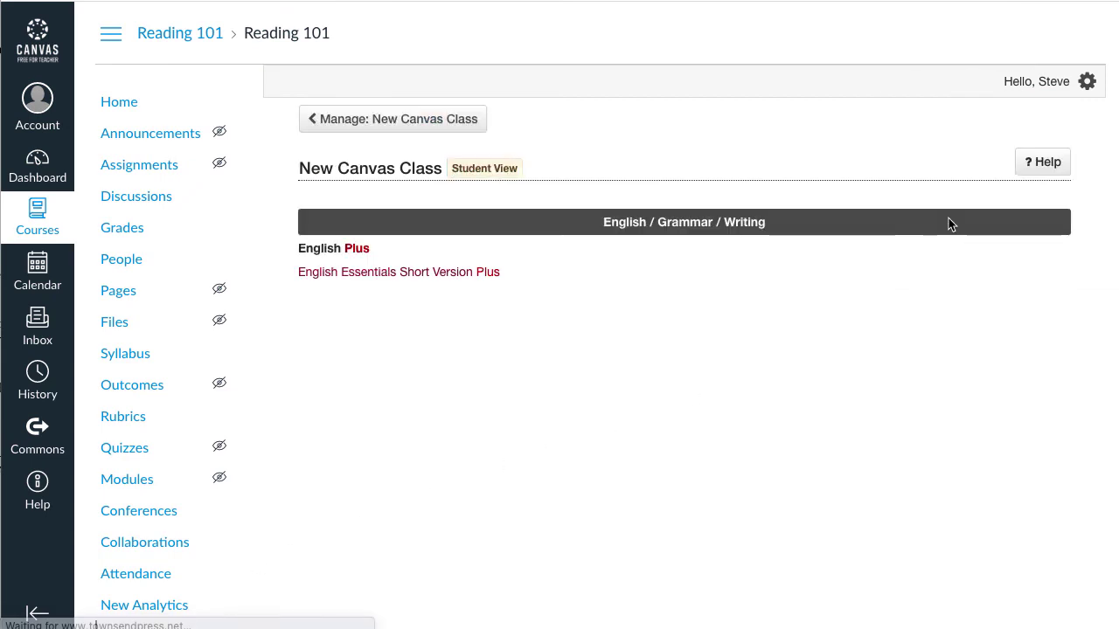
left_click(336, 274)
scroll(634, 324, "down", 1)
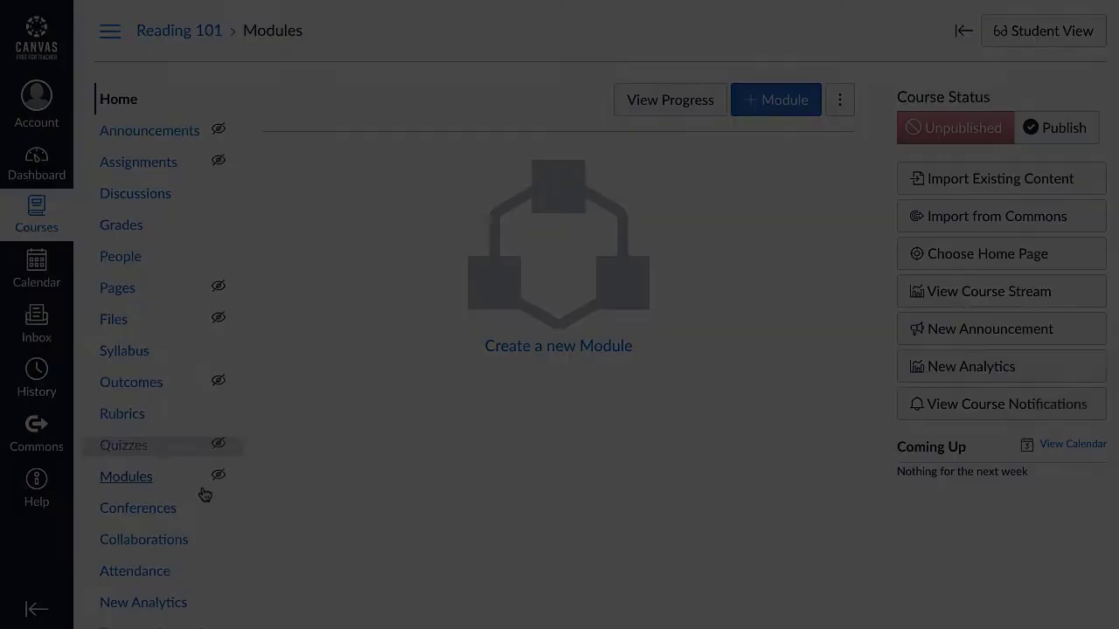
- Reopen Townsend Learning from the course home page and review the linked class's reports and settings
scroll(210, 494, "down", 1)
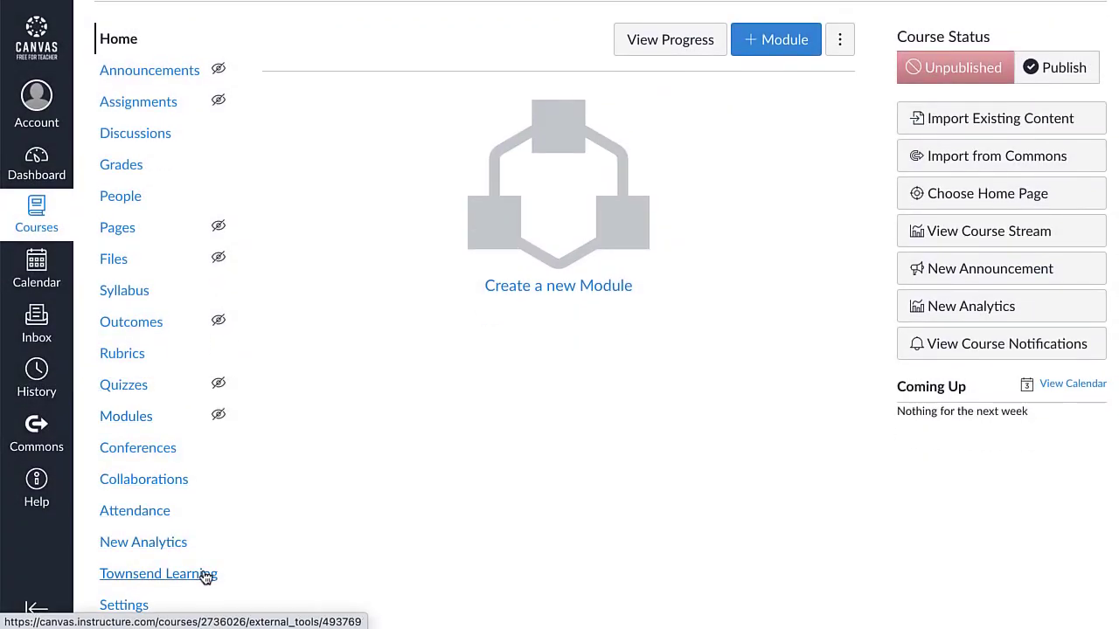
left_click(206, 576)
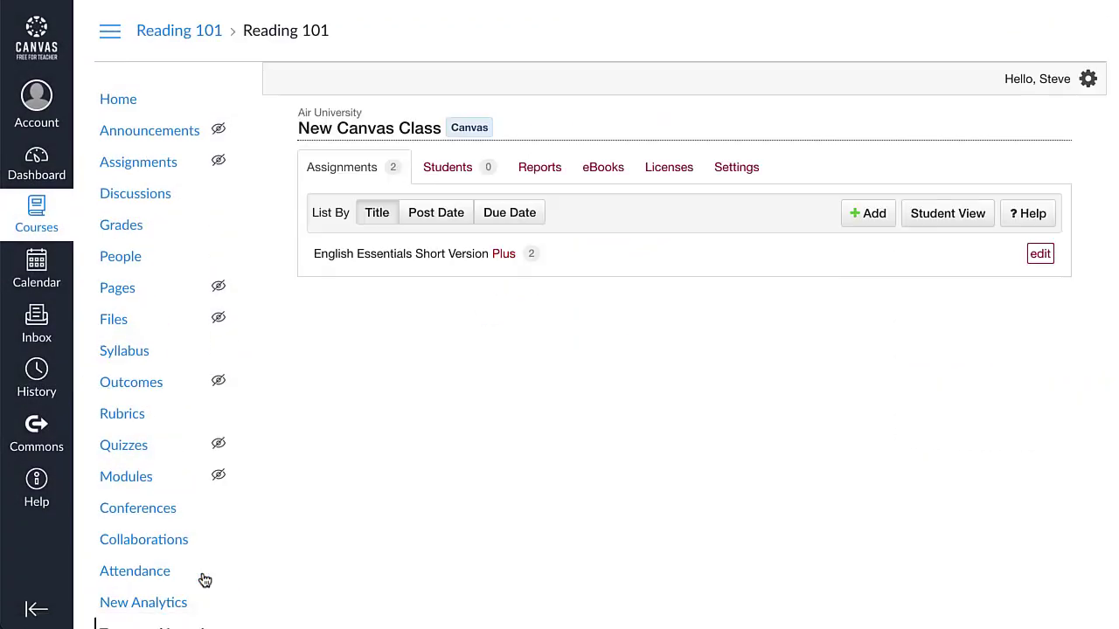
left_click(530, 171)
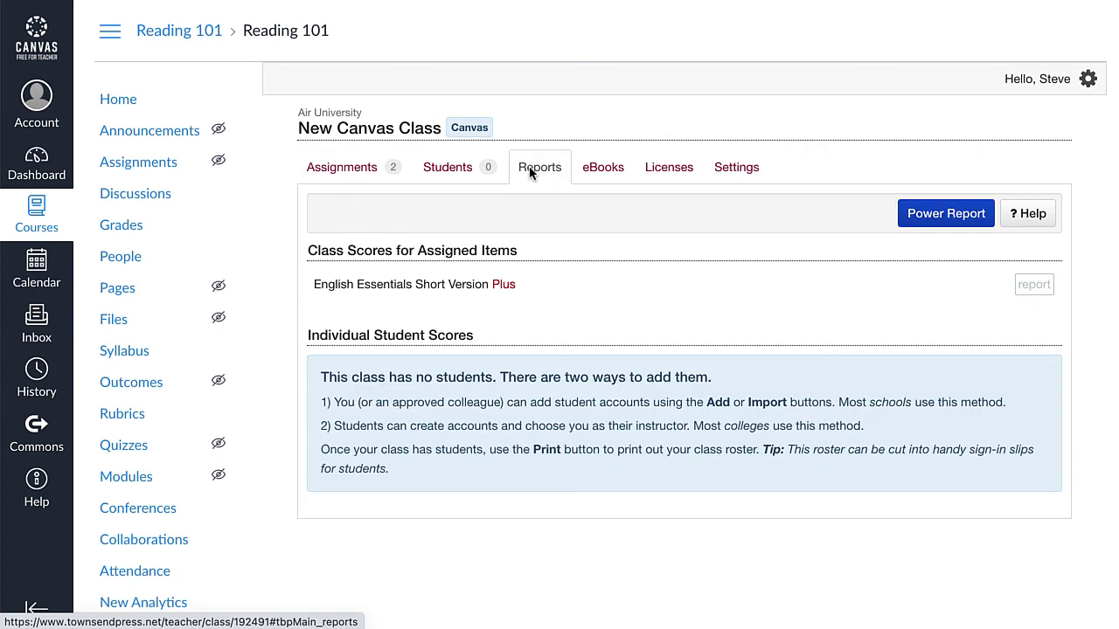
left_click(719, 181)
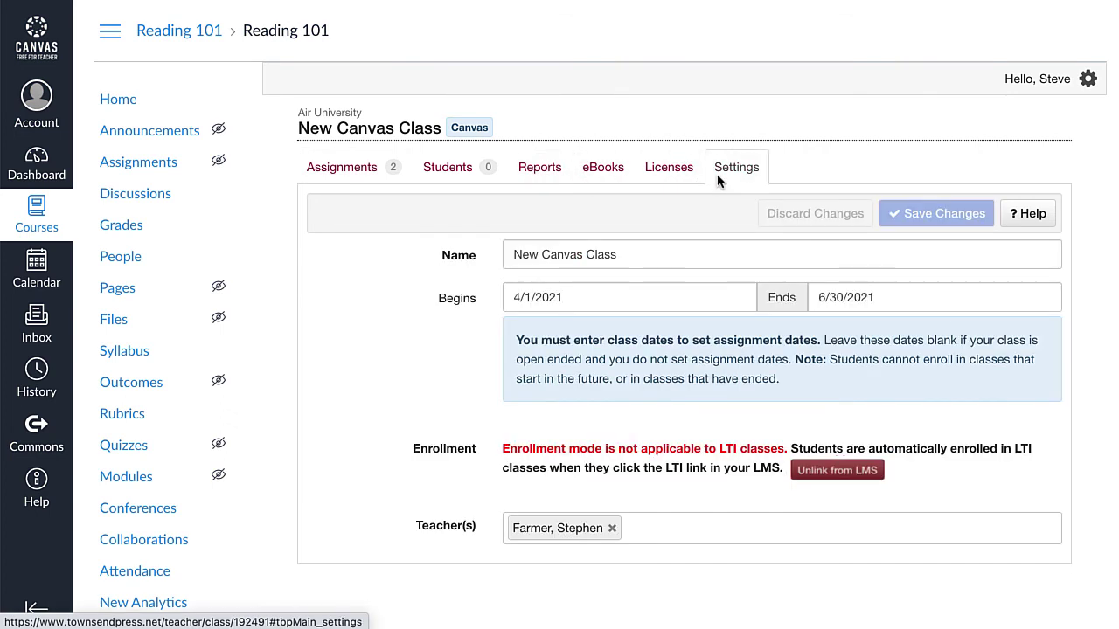